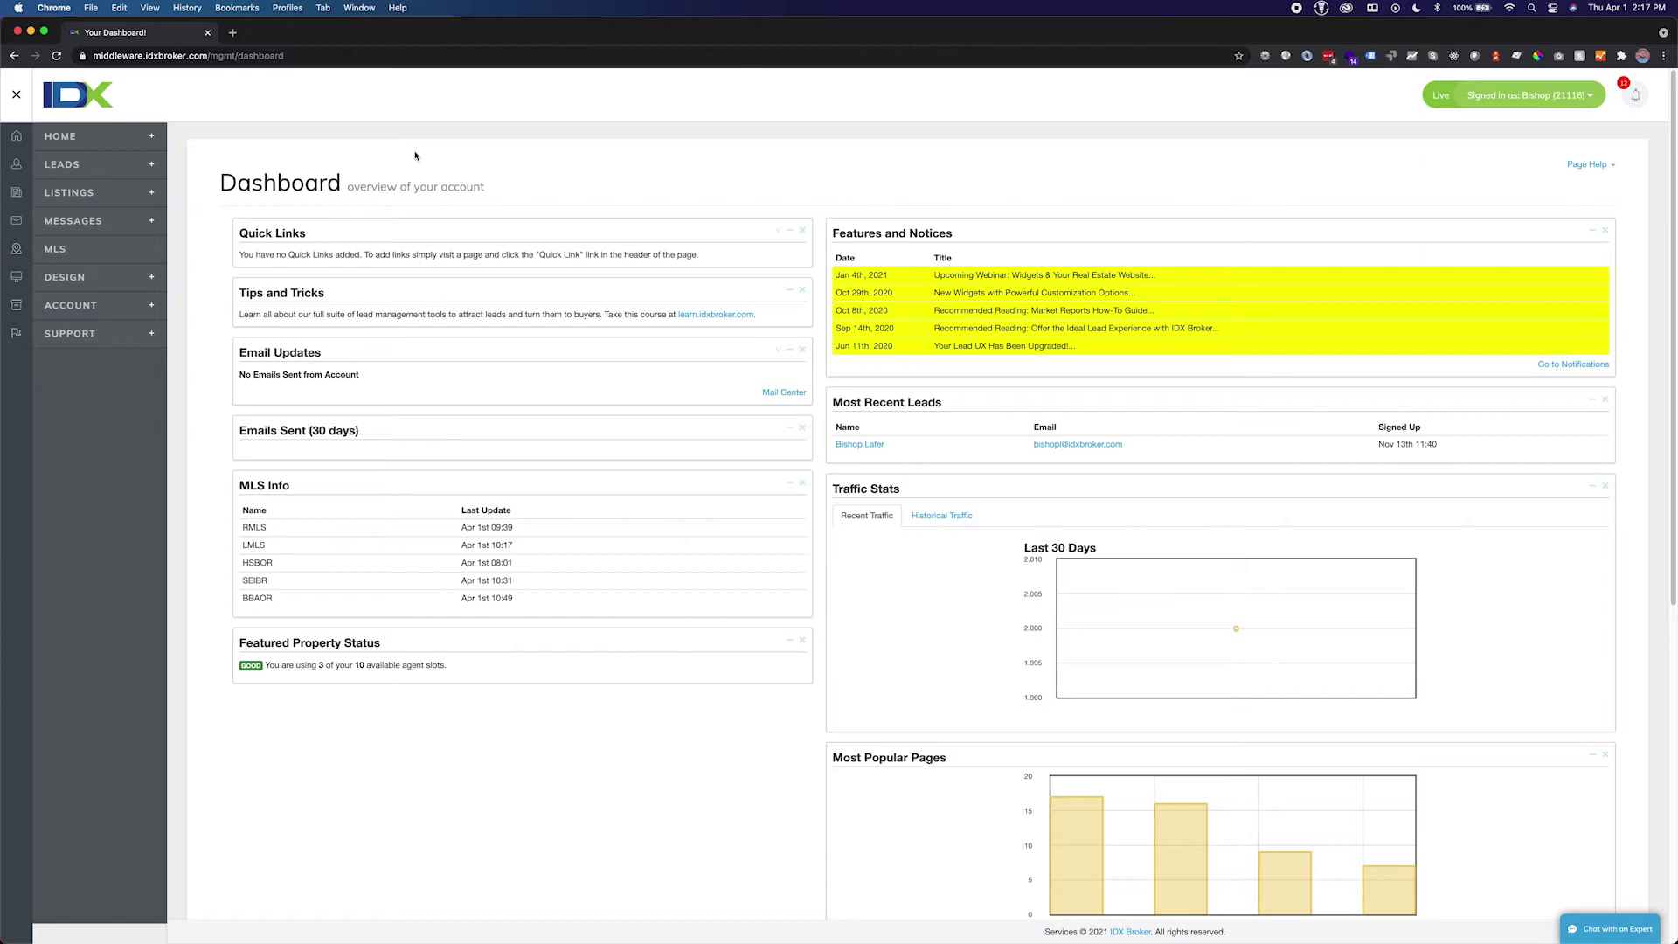
From Design > Widgets, create a new widget of the Market Report type
click(65, 277)
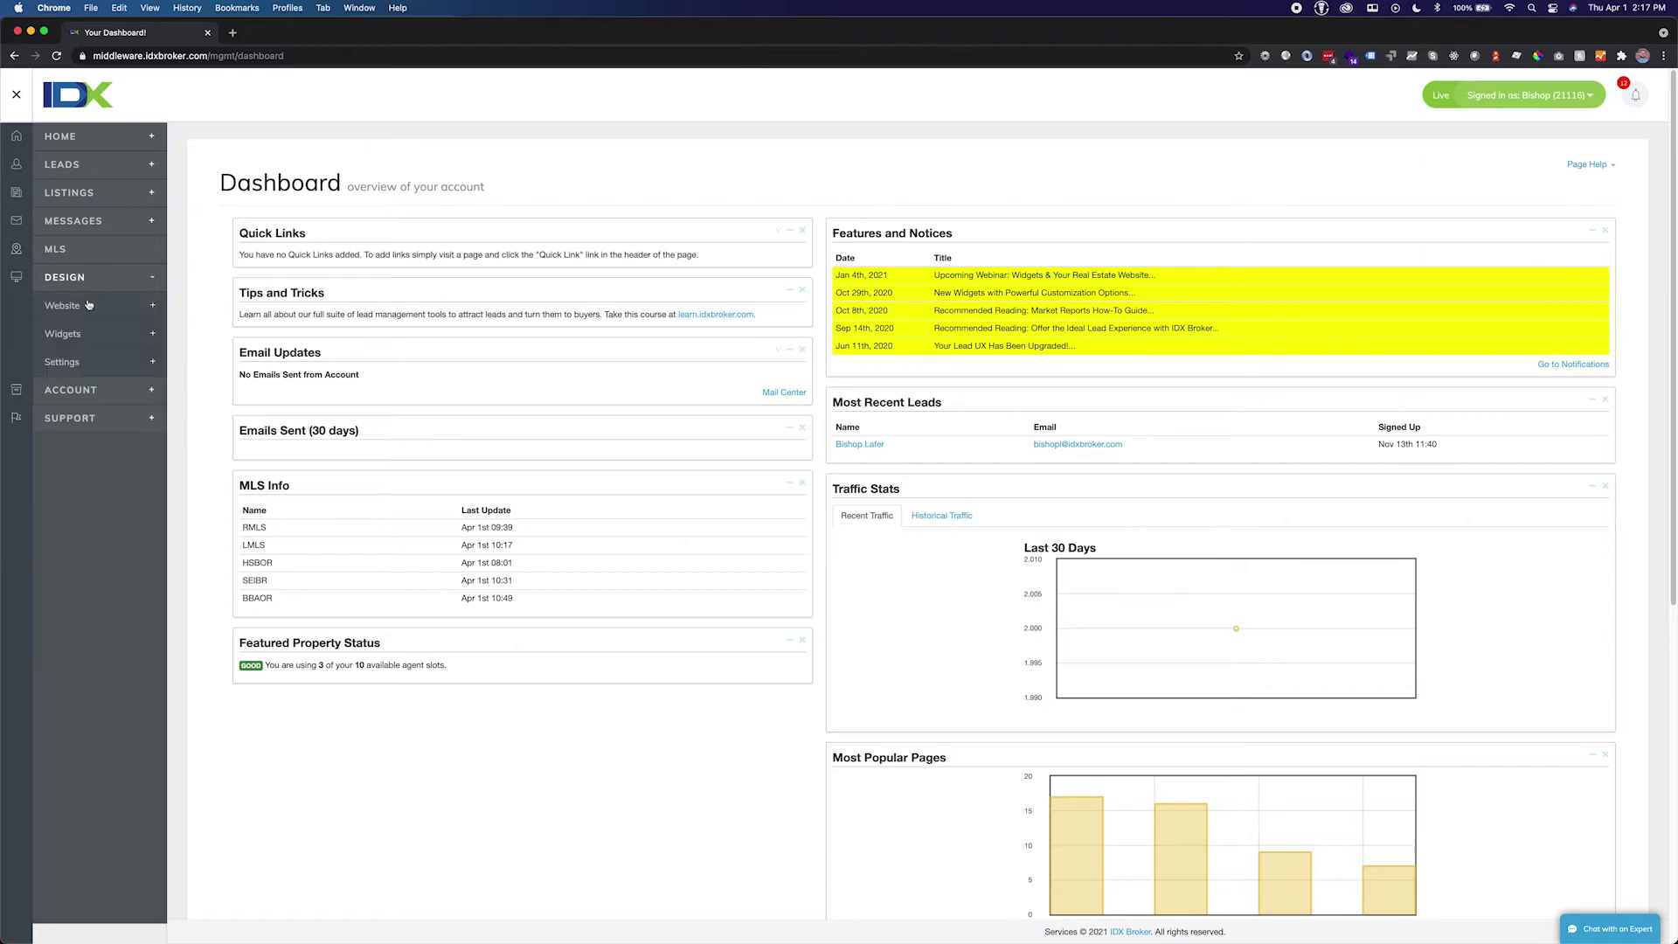
click(72, 333)
click(83, 375)
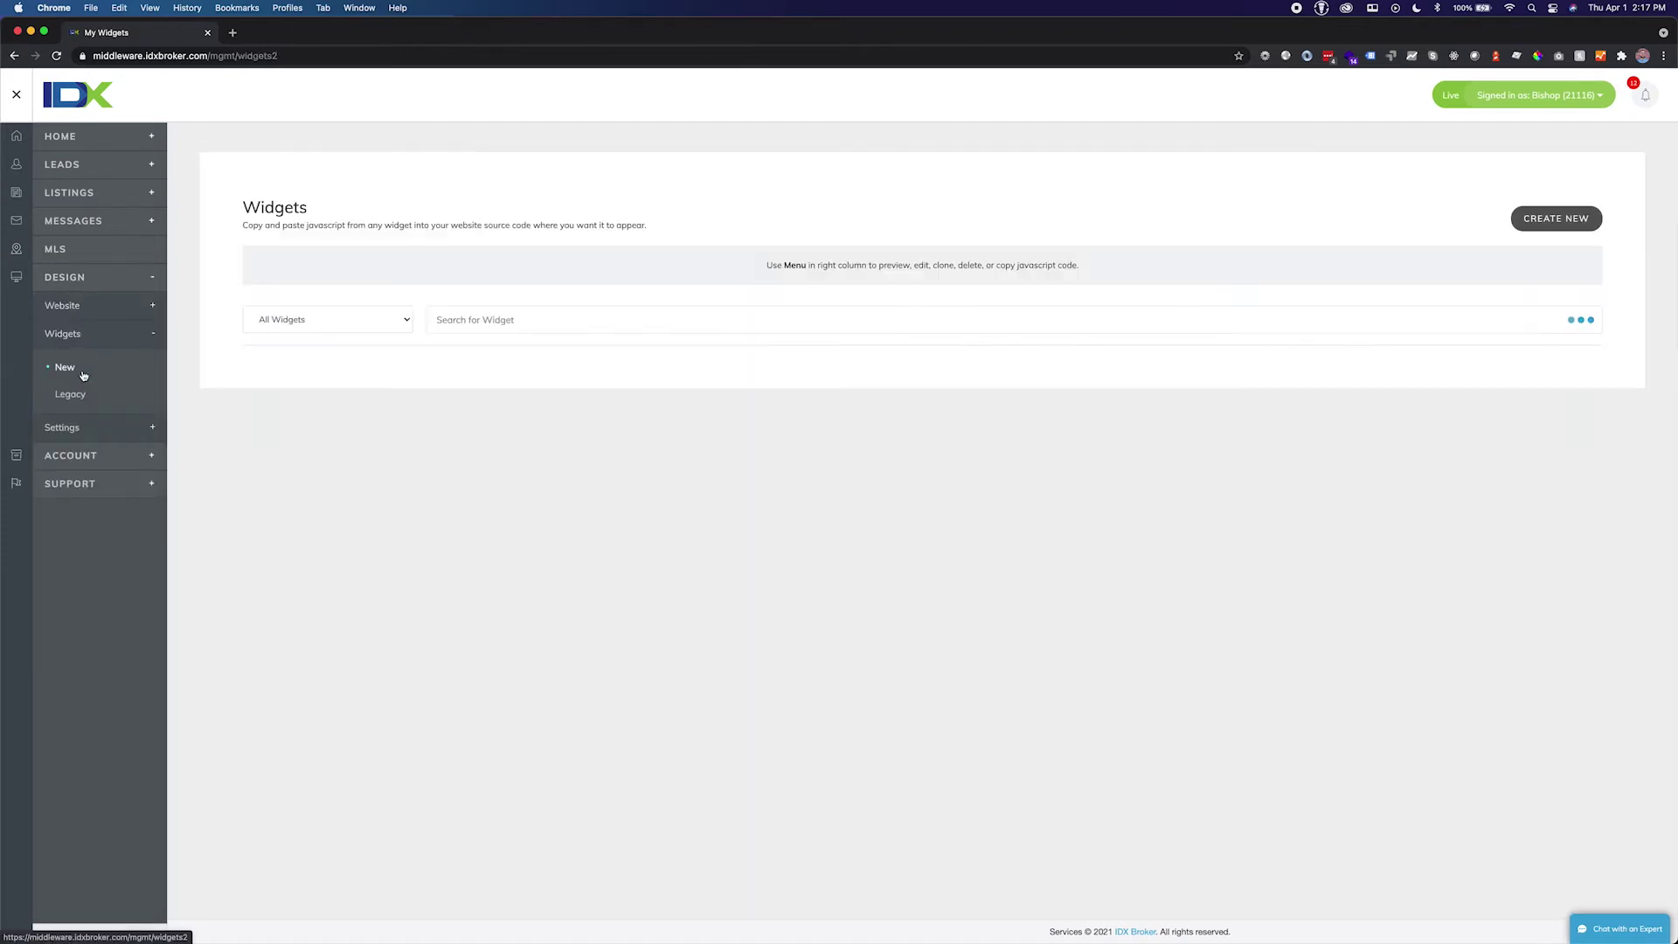
click(1556, 221)
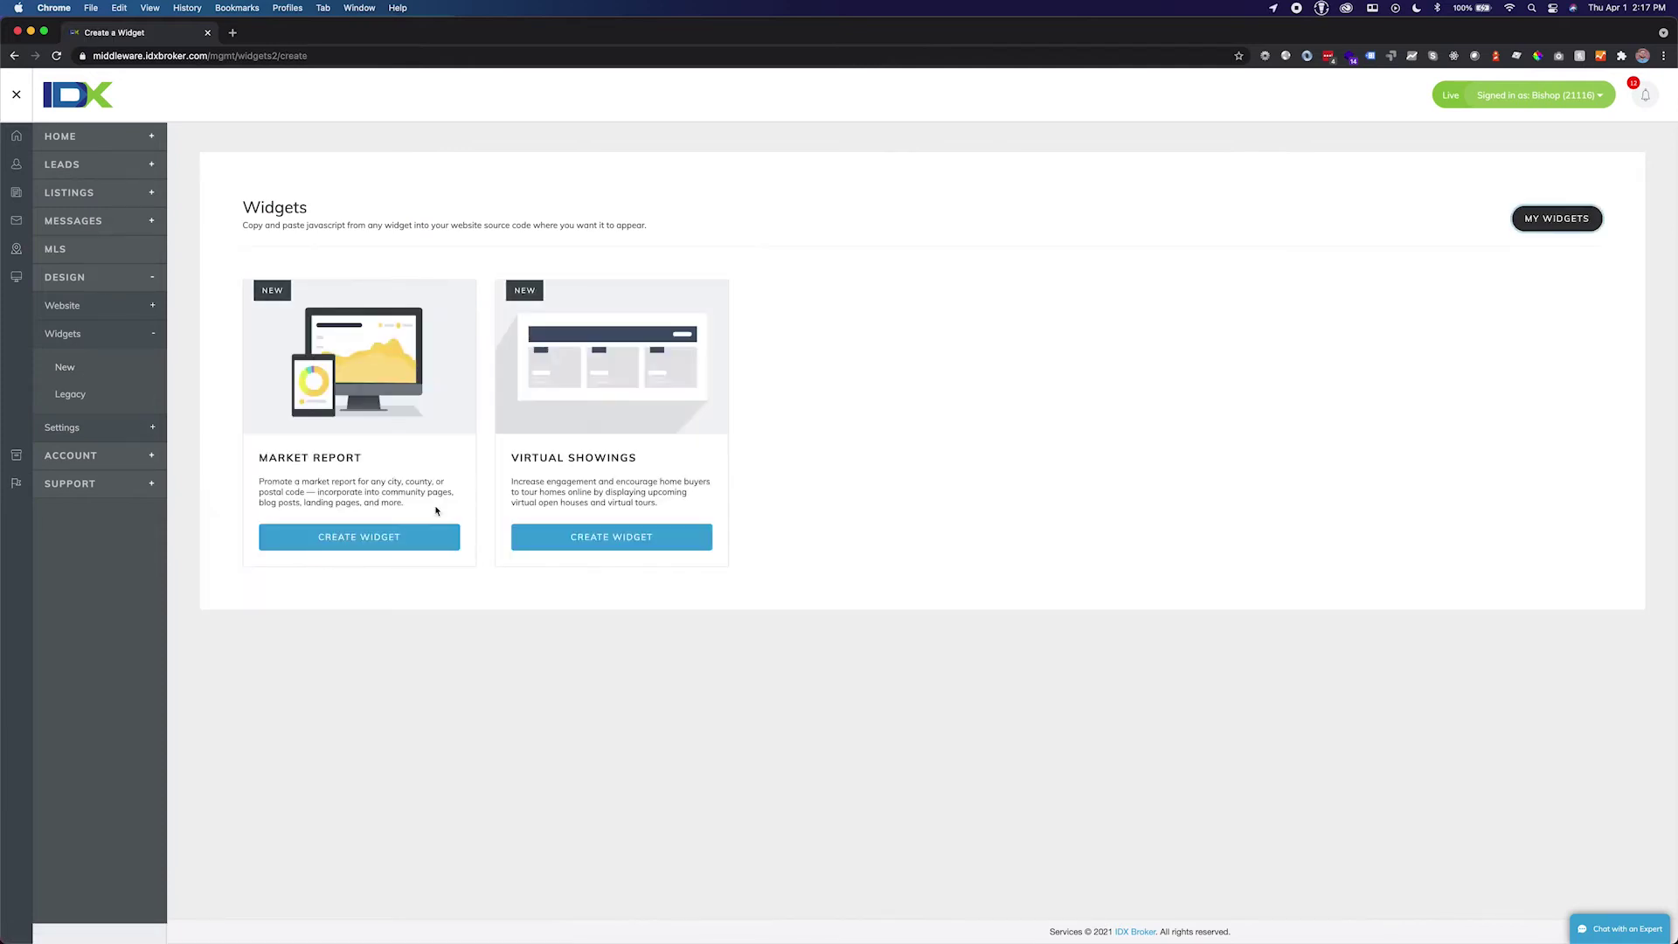
click(388, 541)
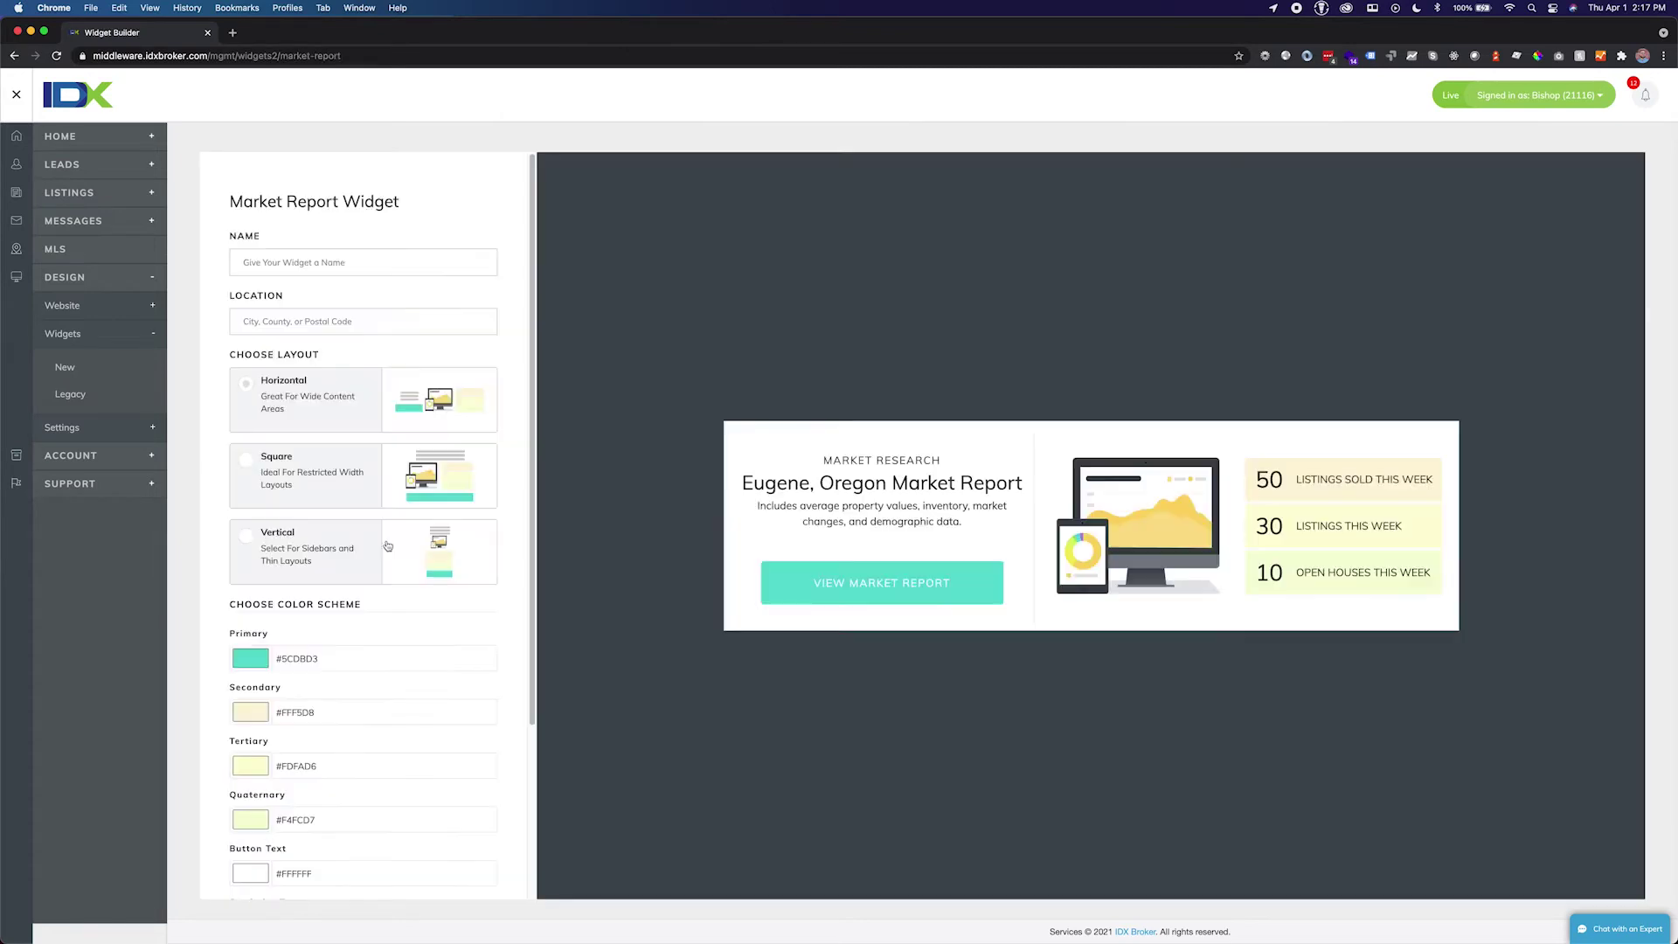
Name the widget 'Eugene Market Report', pick location 97401, and choose the square layout
click(321, 264)
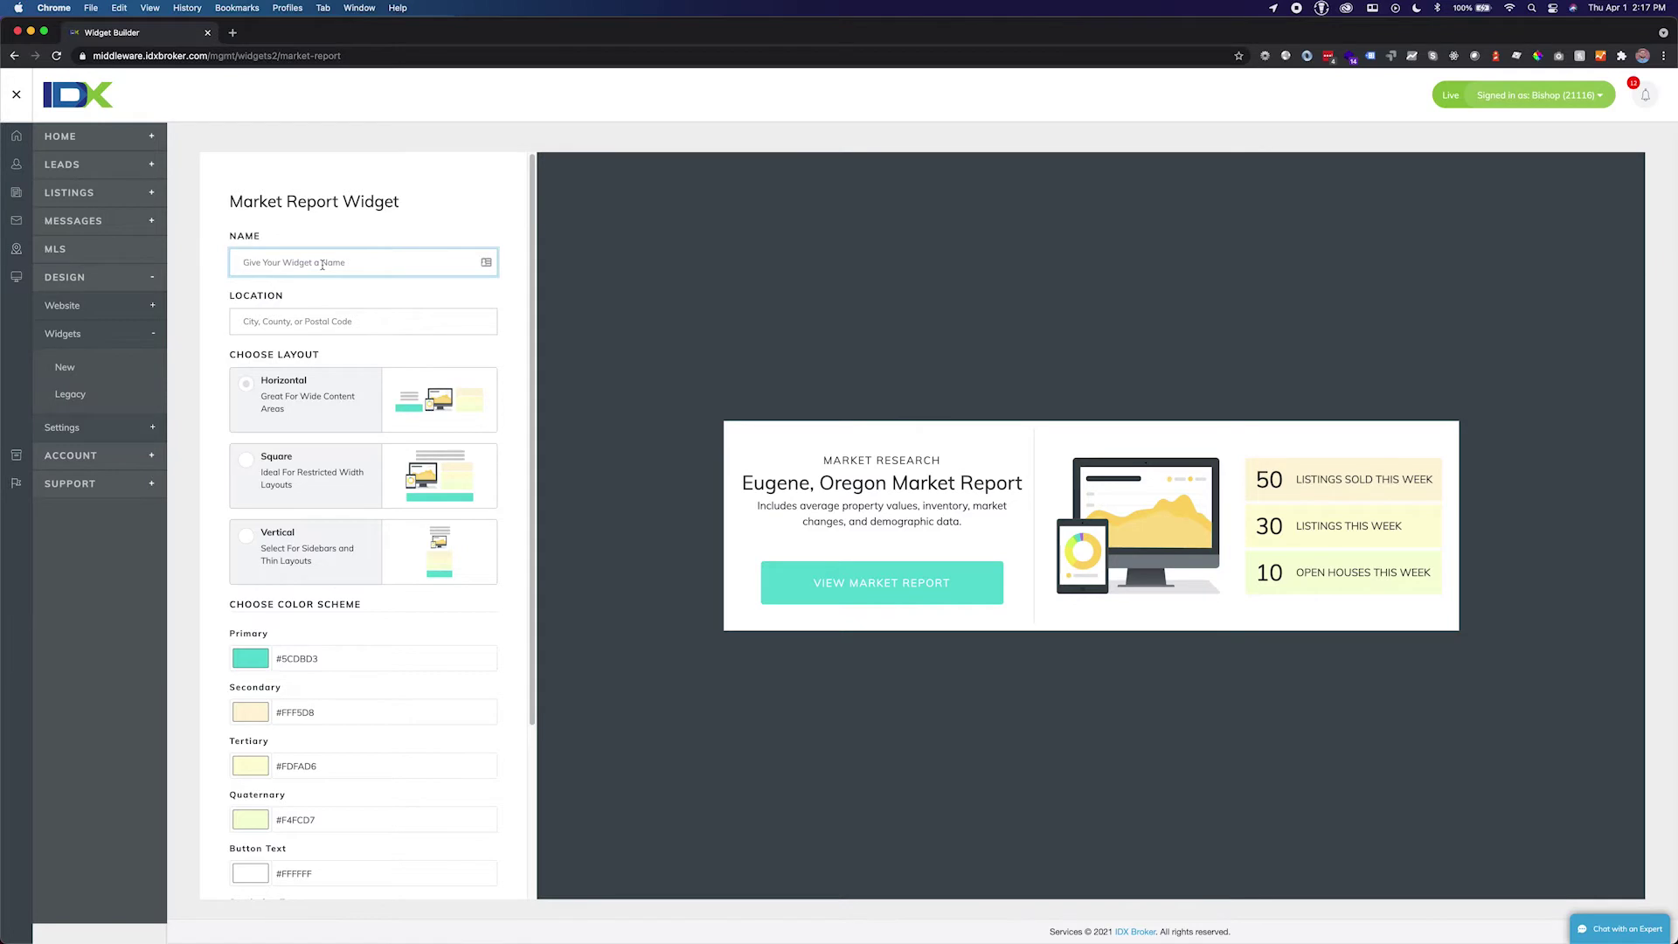
text(Eugene Market Report)
click(323, 321)
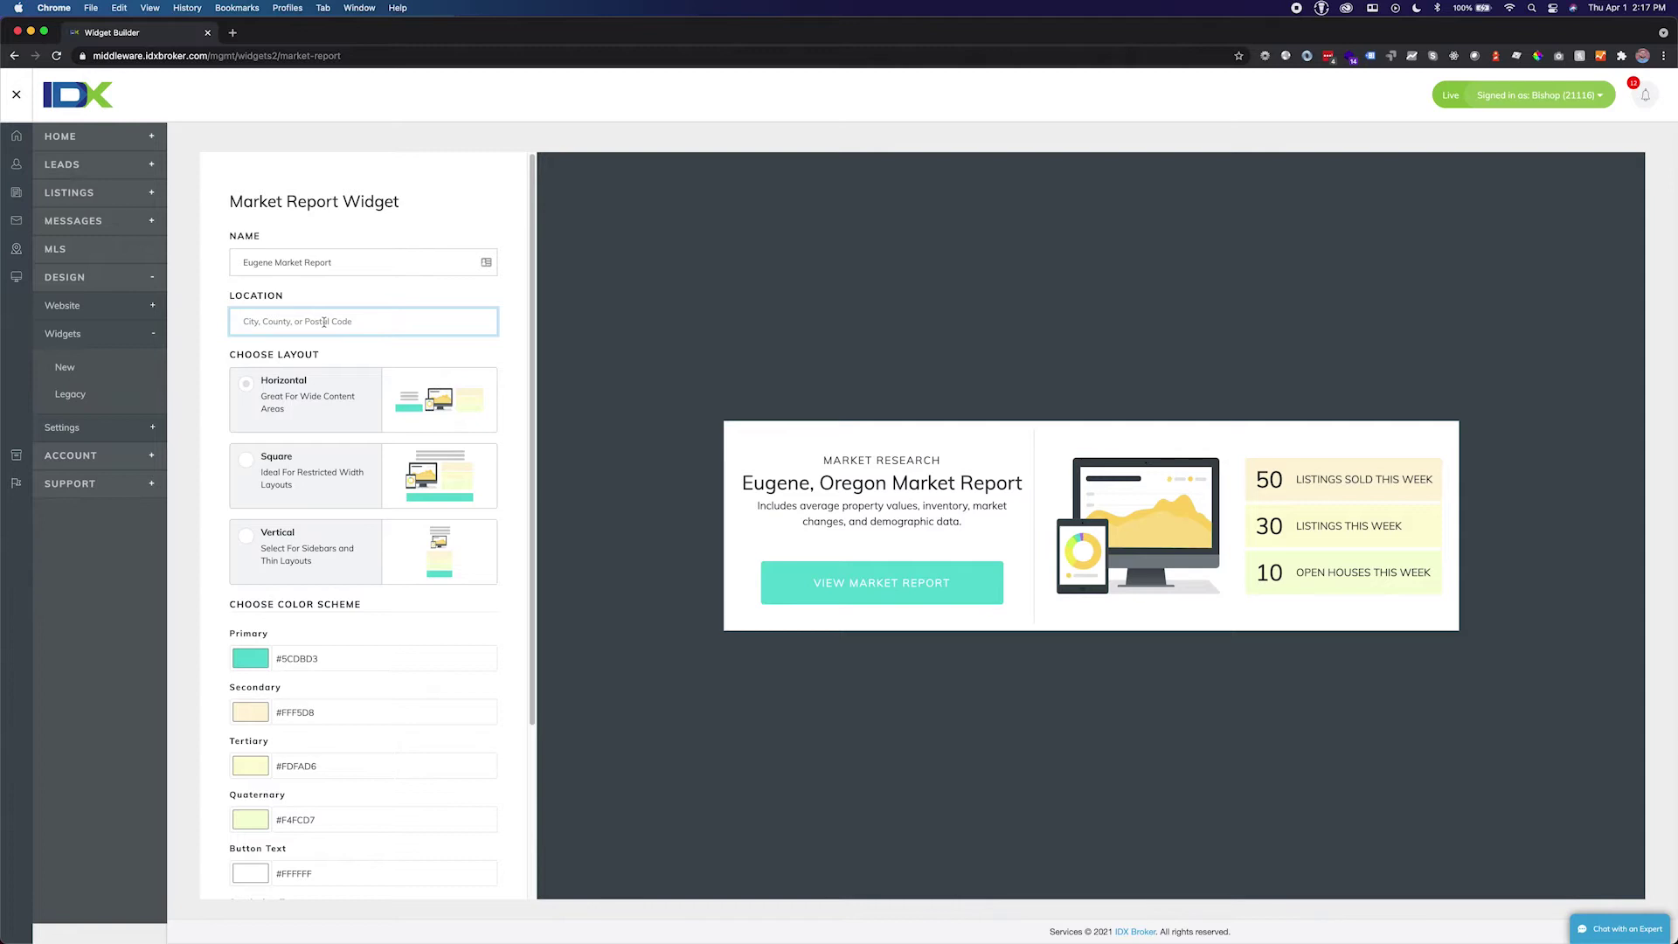
text(9)
text(7401)
click(329, 367)
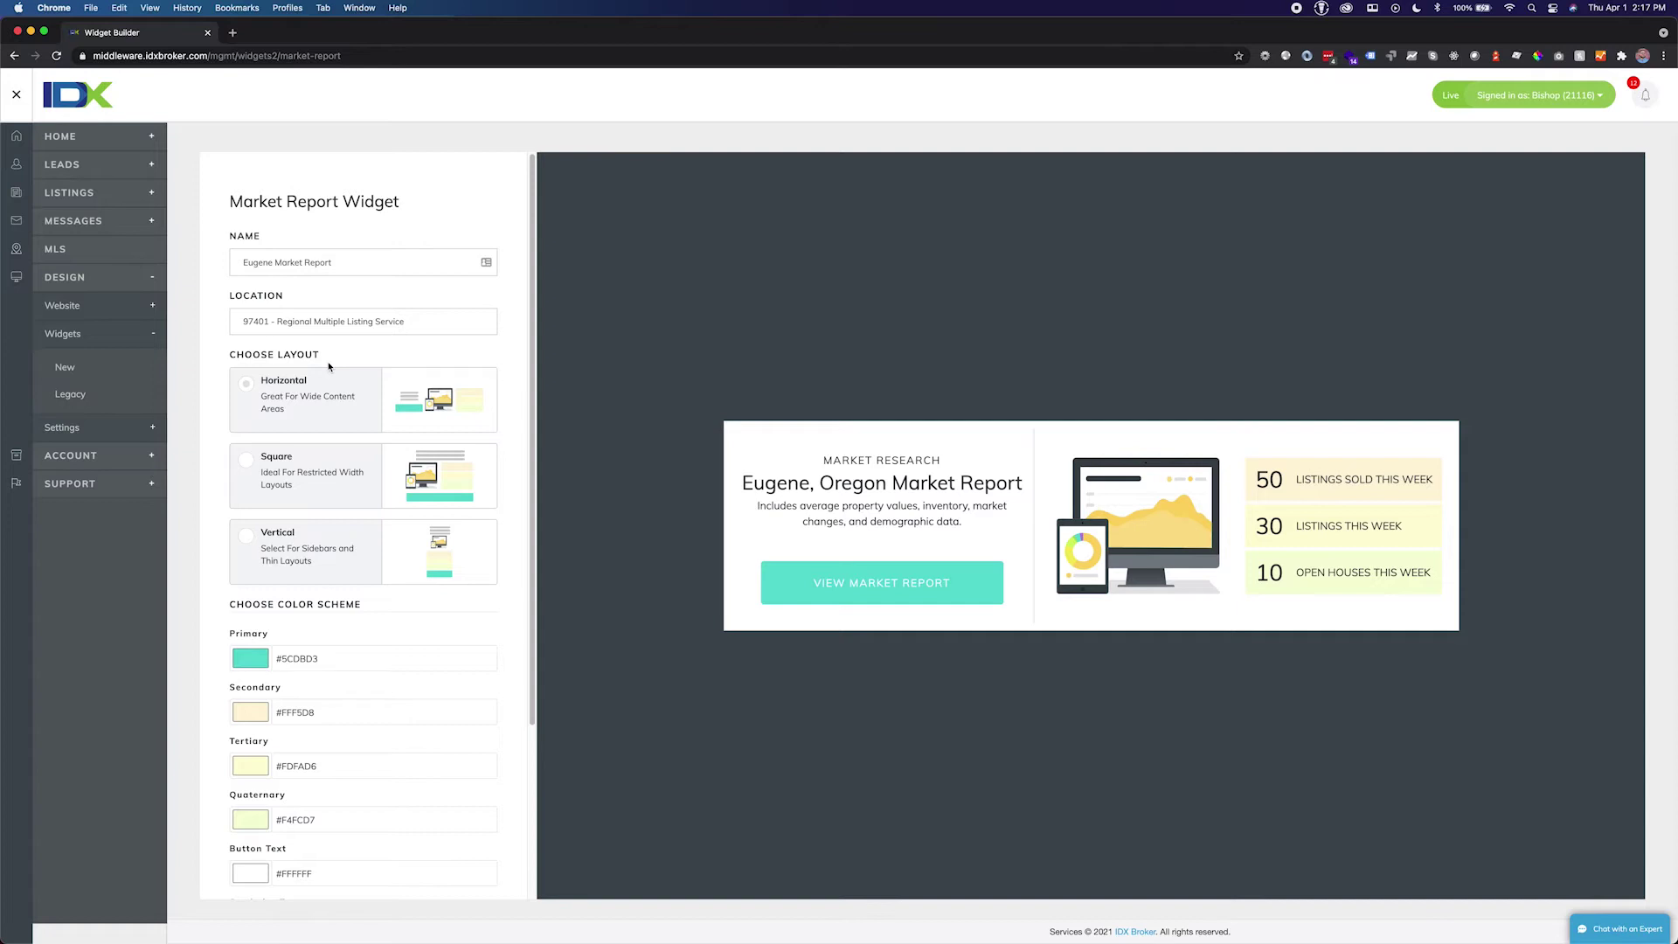
click(329, 469)
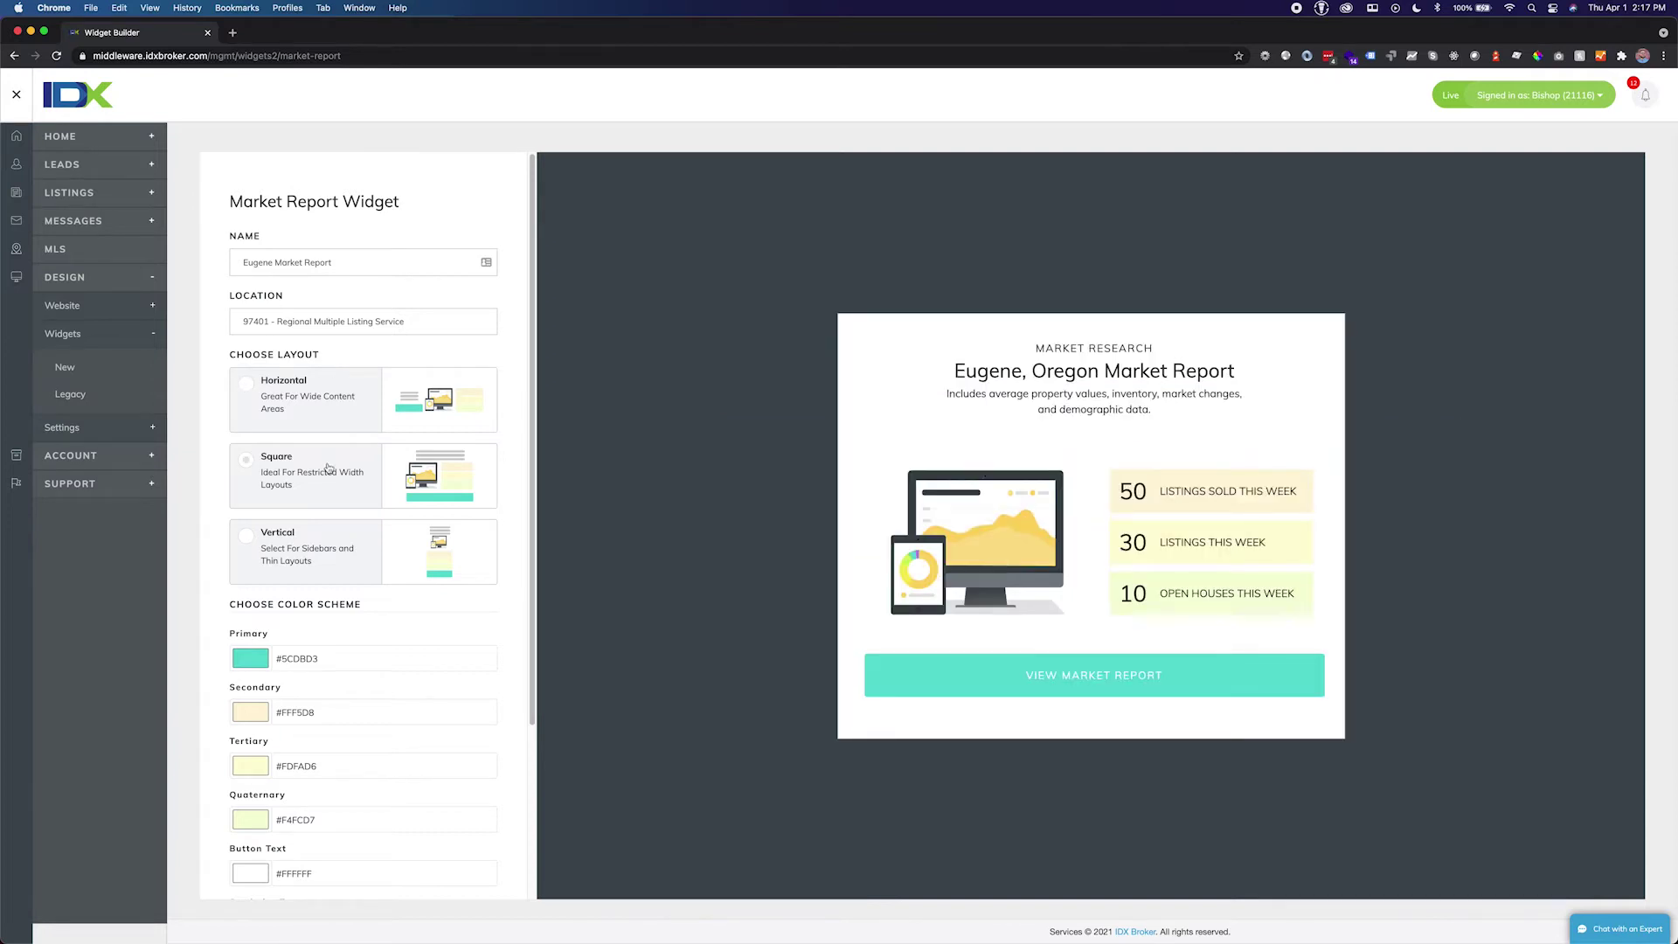
Keep the Square layout after trying Vertical, and set the primary colour to #124A46
click(349, 550)
click(336, 481)
scroll(335, 481, down, 3)
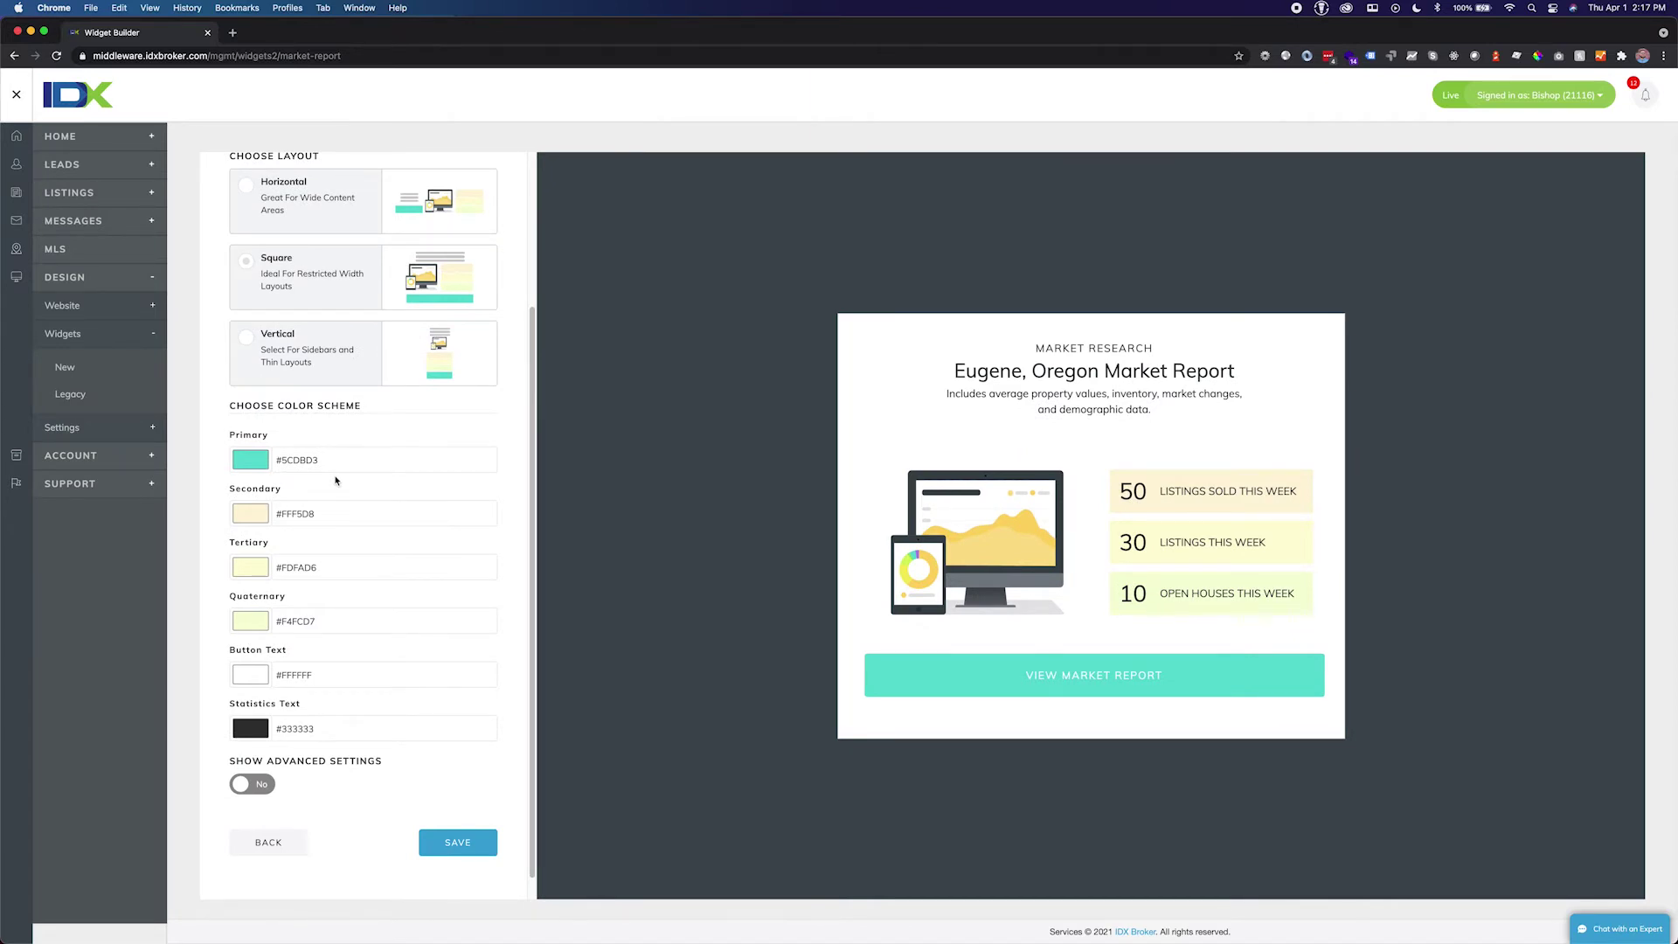
click(256, 469)
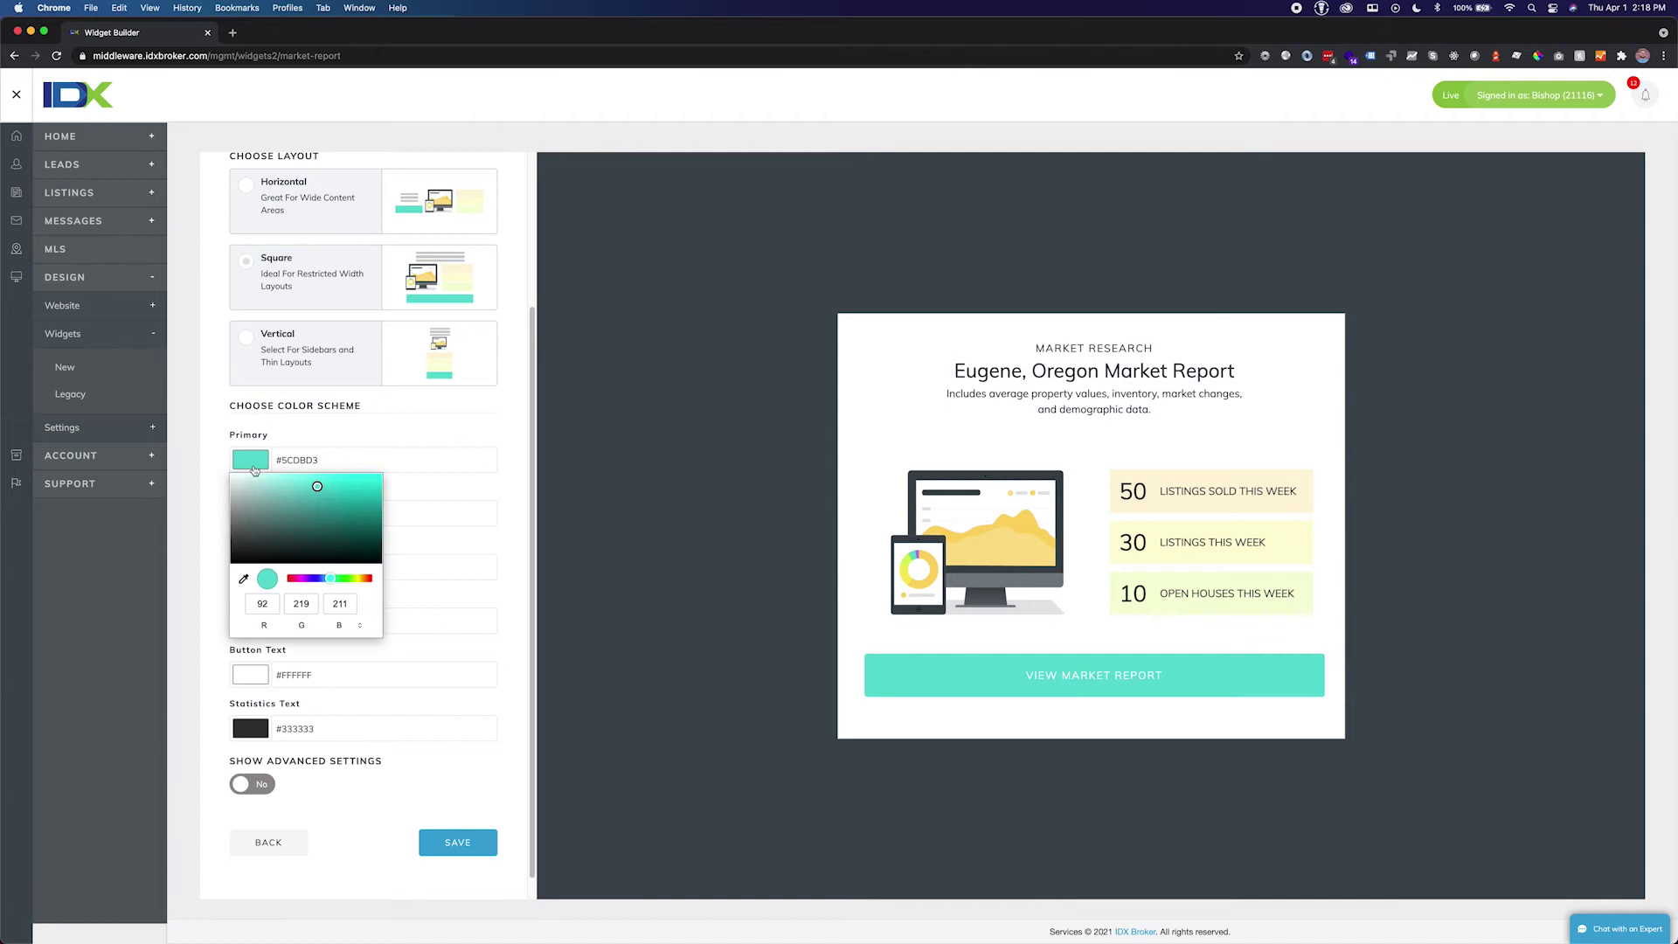
click(348, 539)
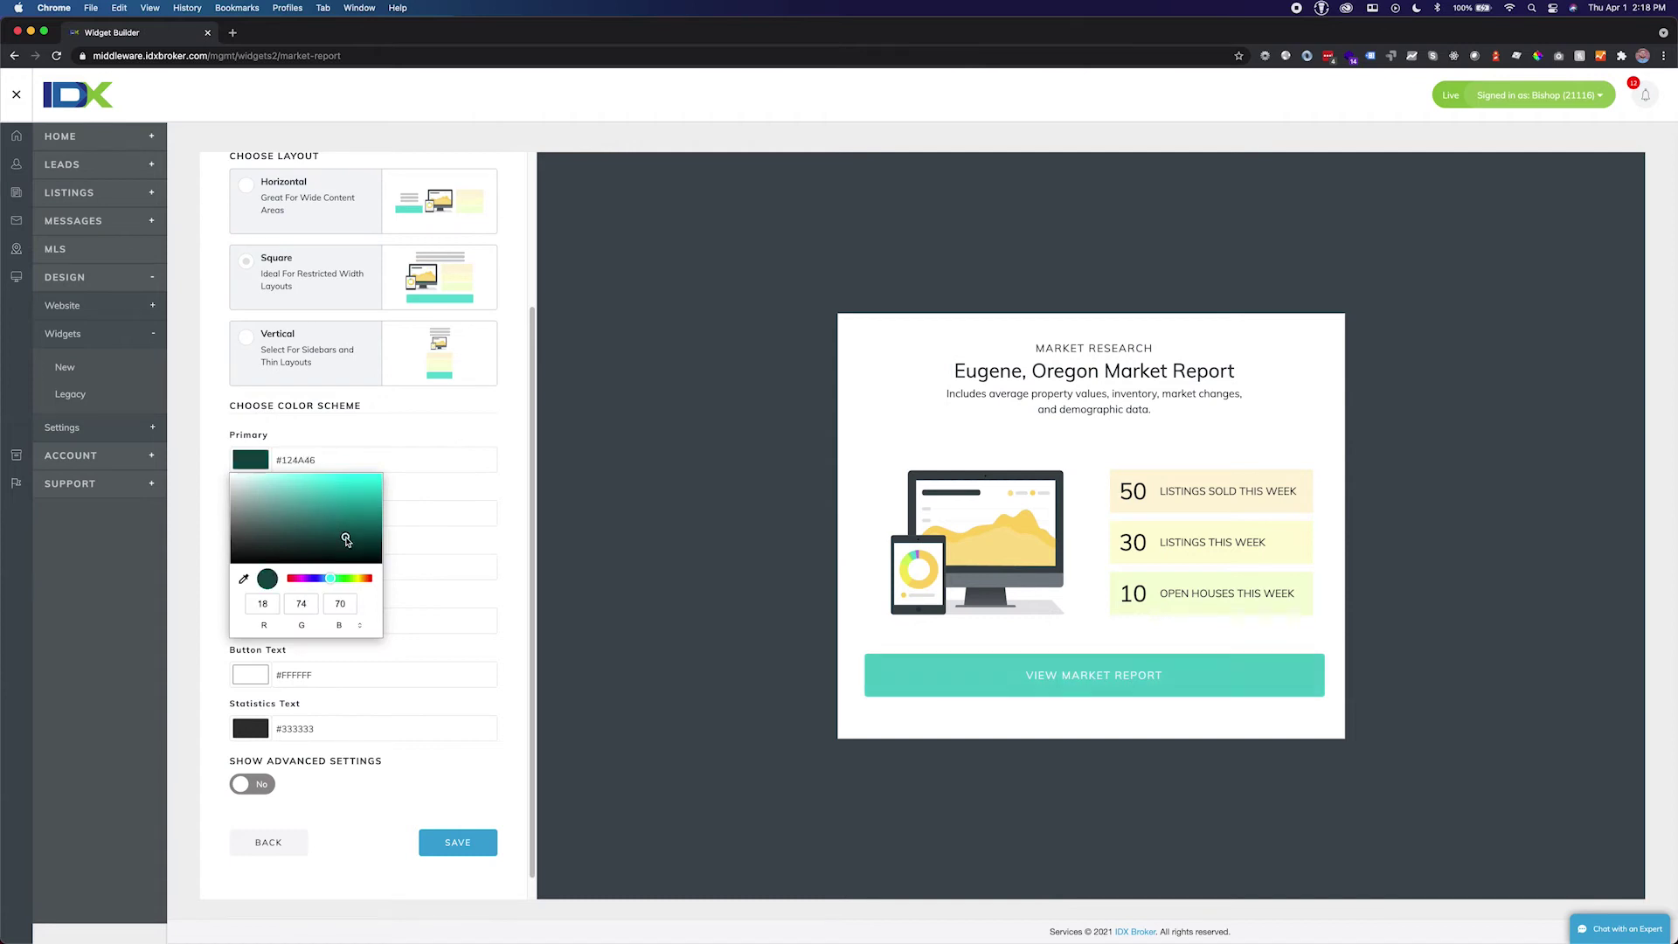
click(427, 462)
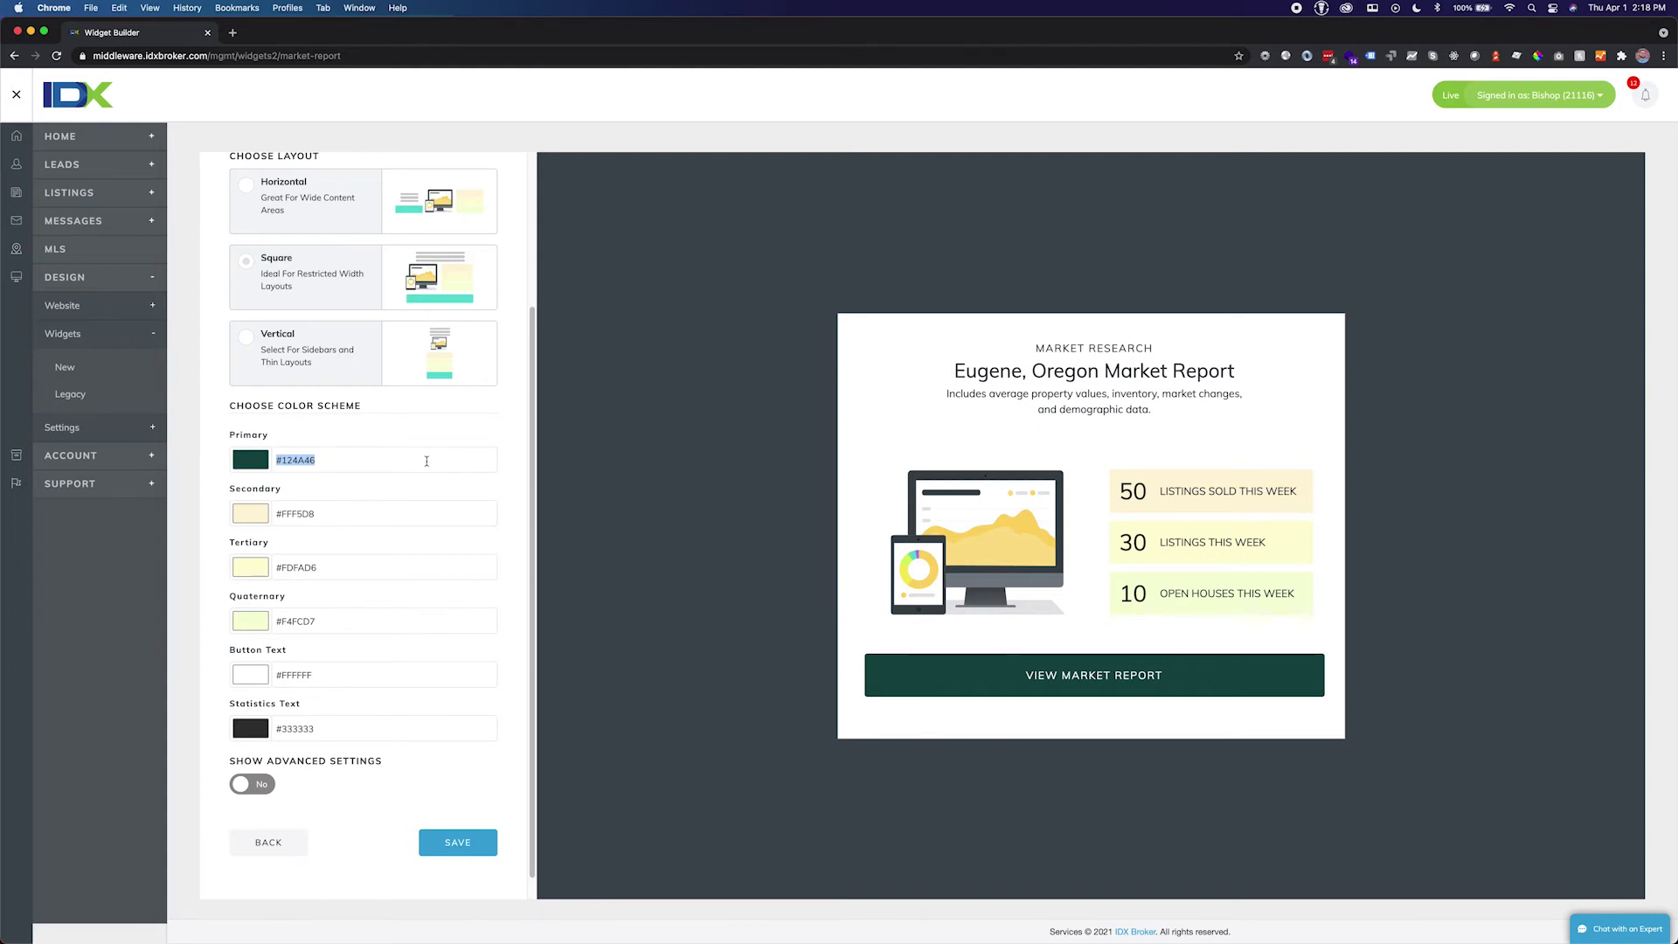
scroll(426, 462, down, 1)
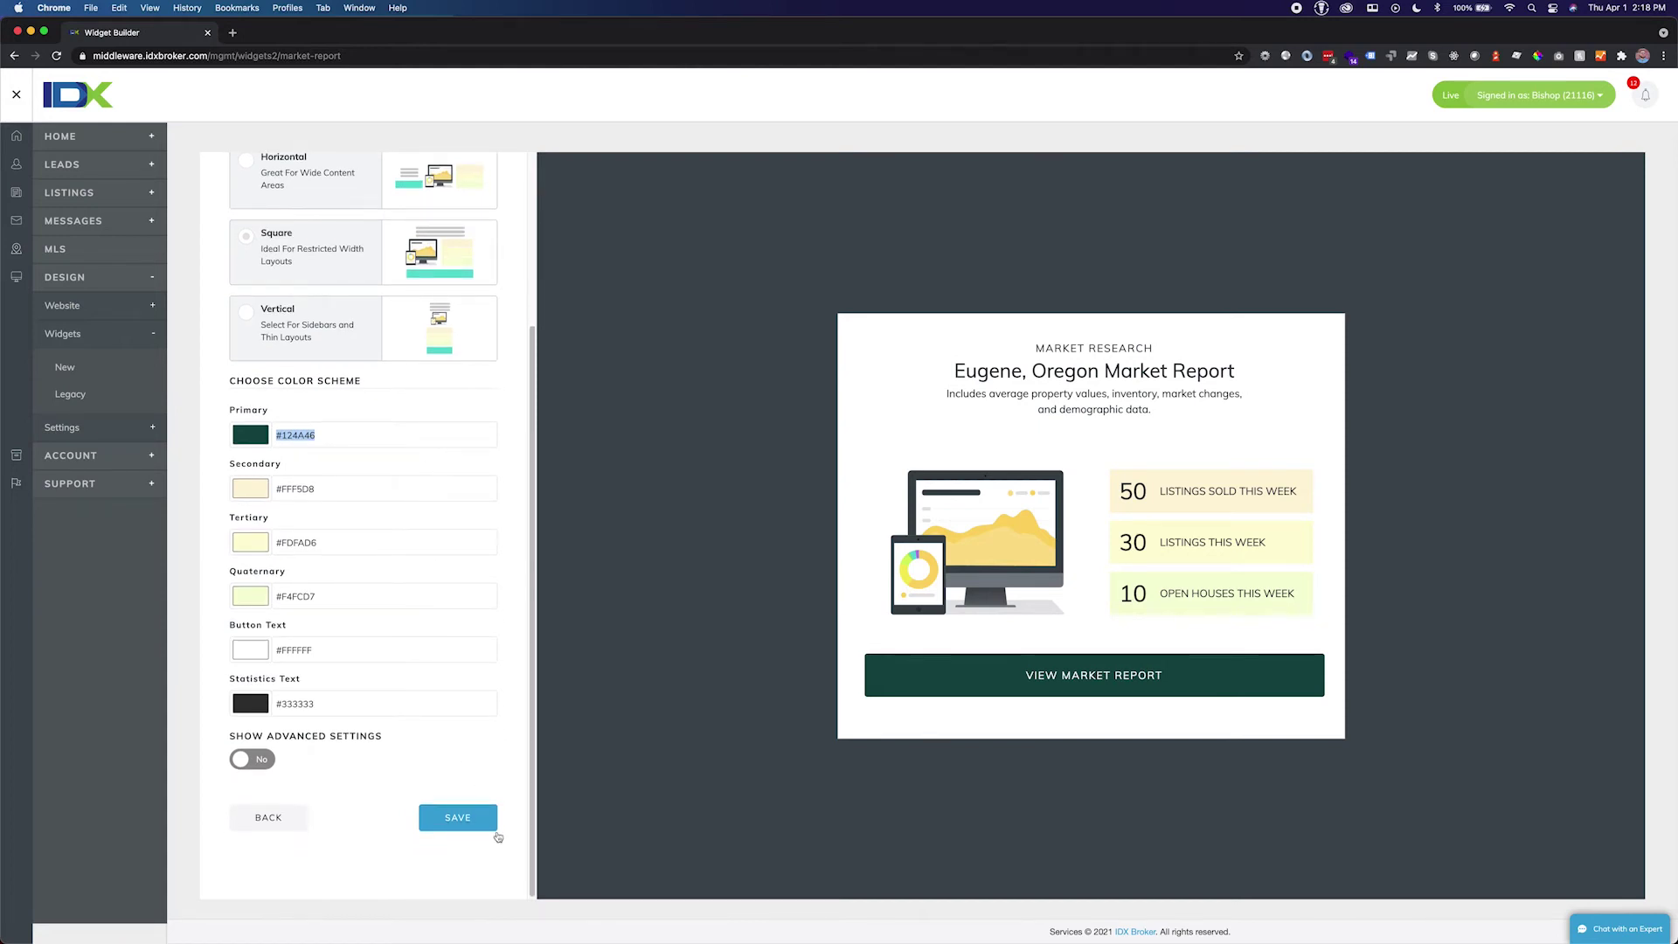
Save the Eugene Market Report widget, acknowledge the confirmation, and return to My Widgets
click(459, 826)
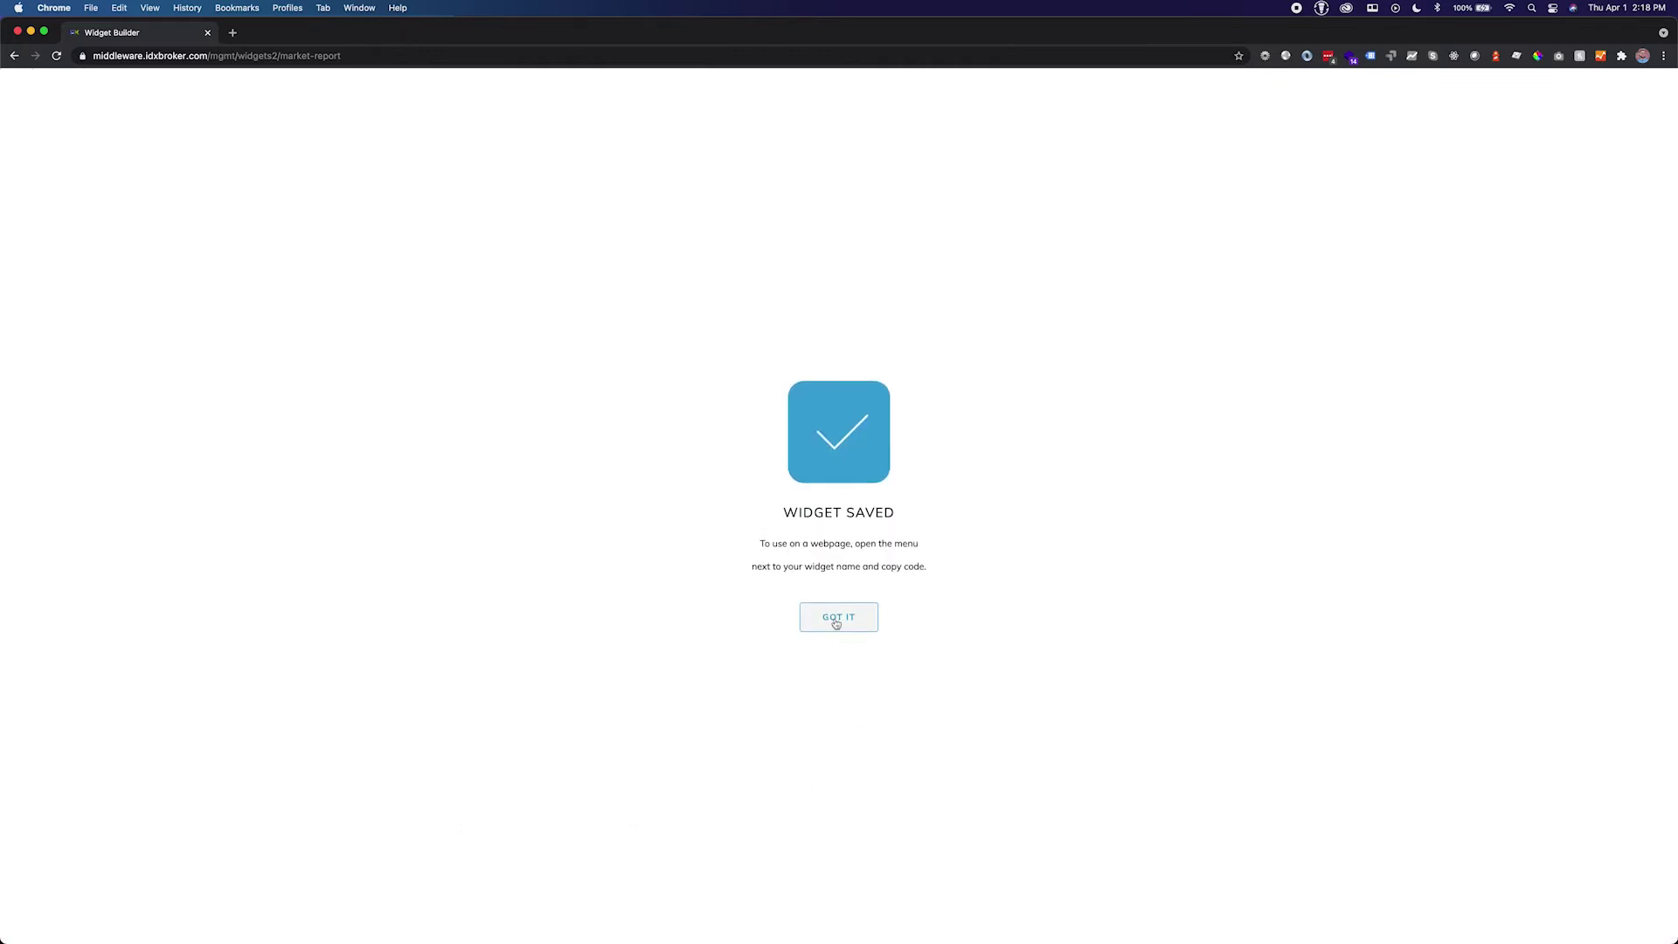
click(836, 625)
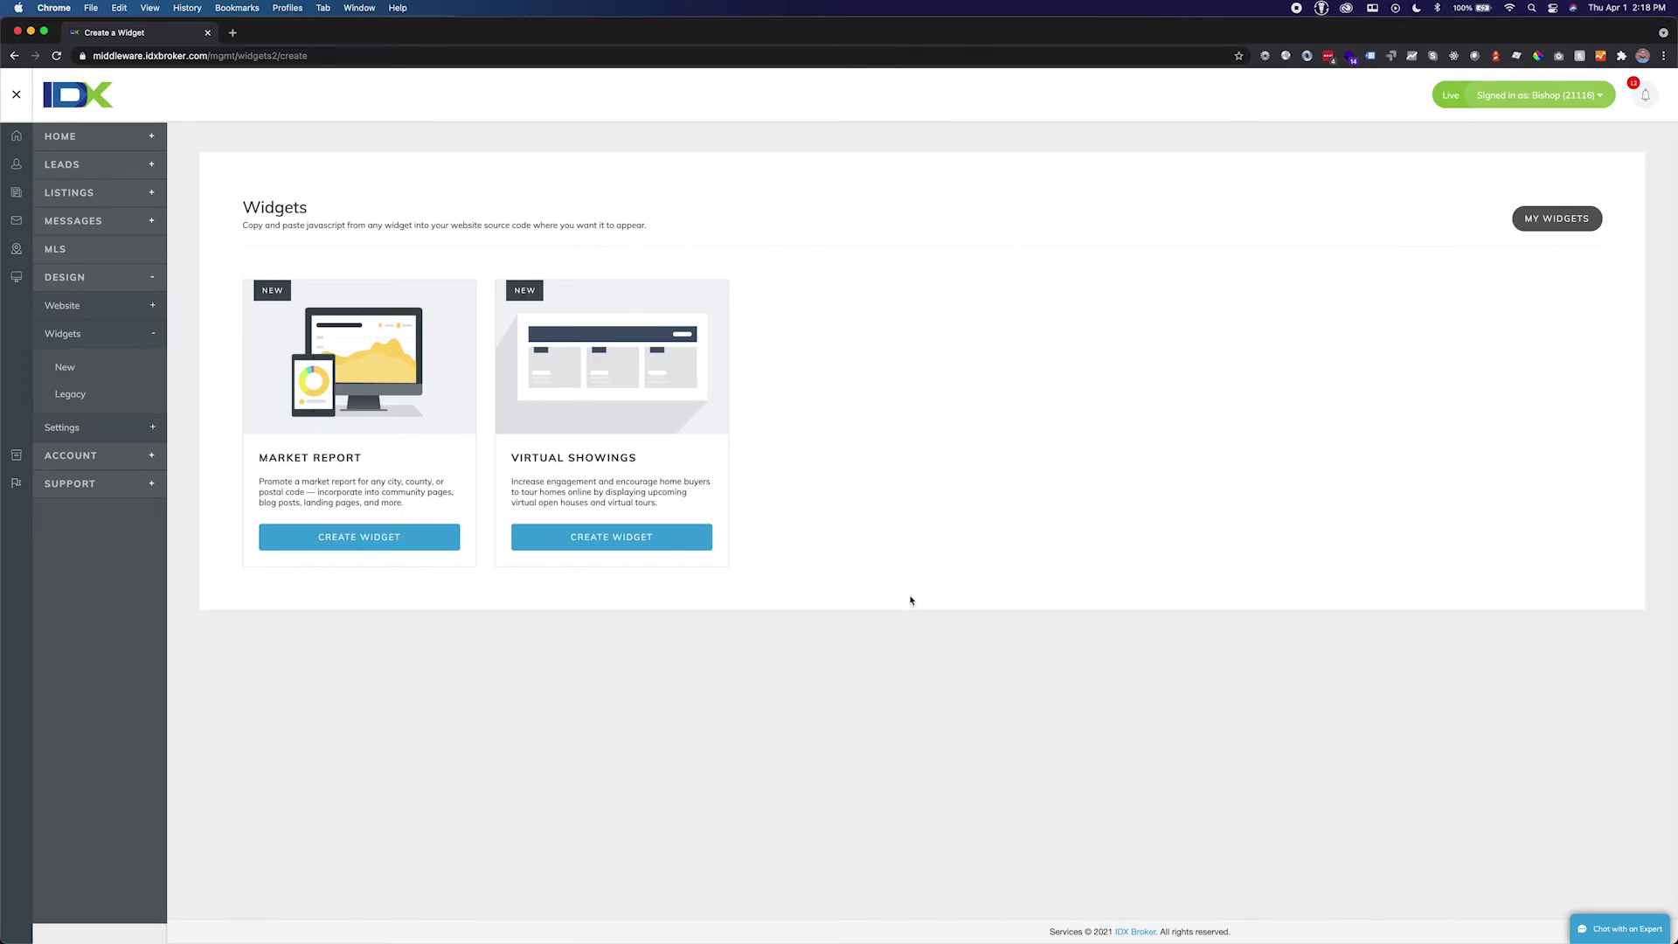
click(1558, 219)
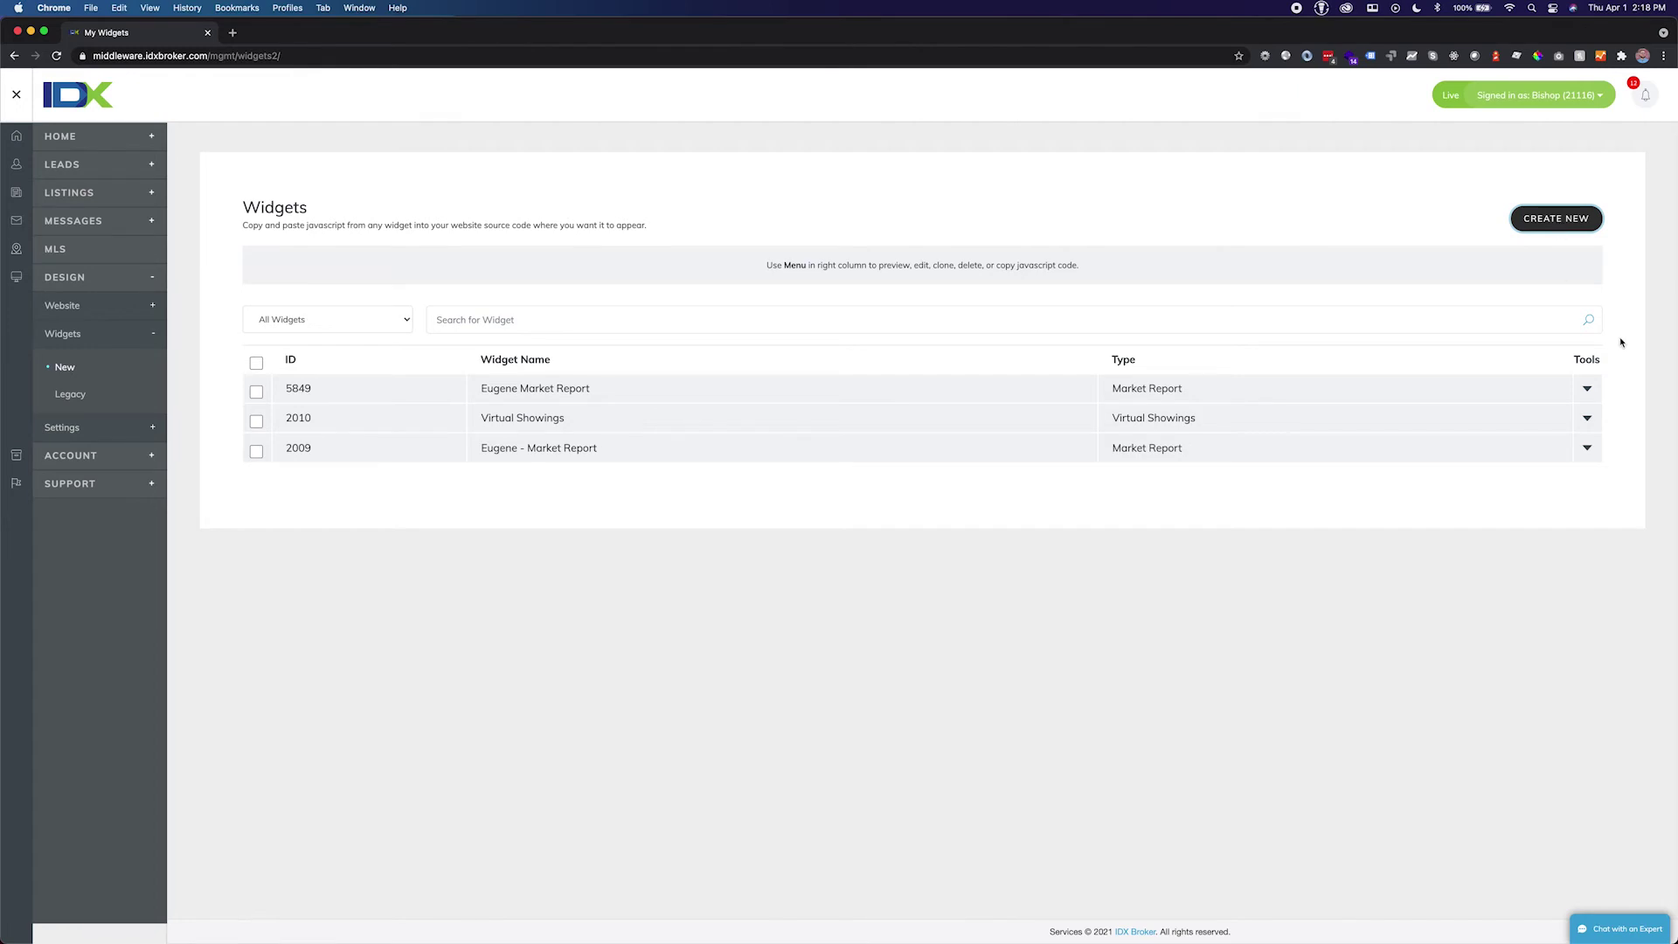
Open the Tools menu on the Eugene Market Report (ID 5849) row
click(1588, 391)
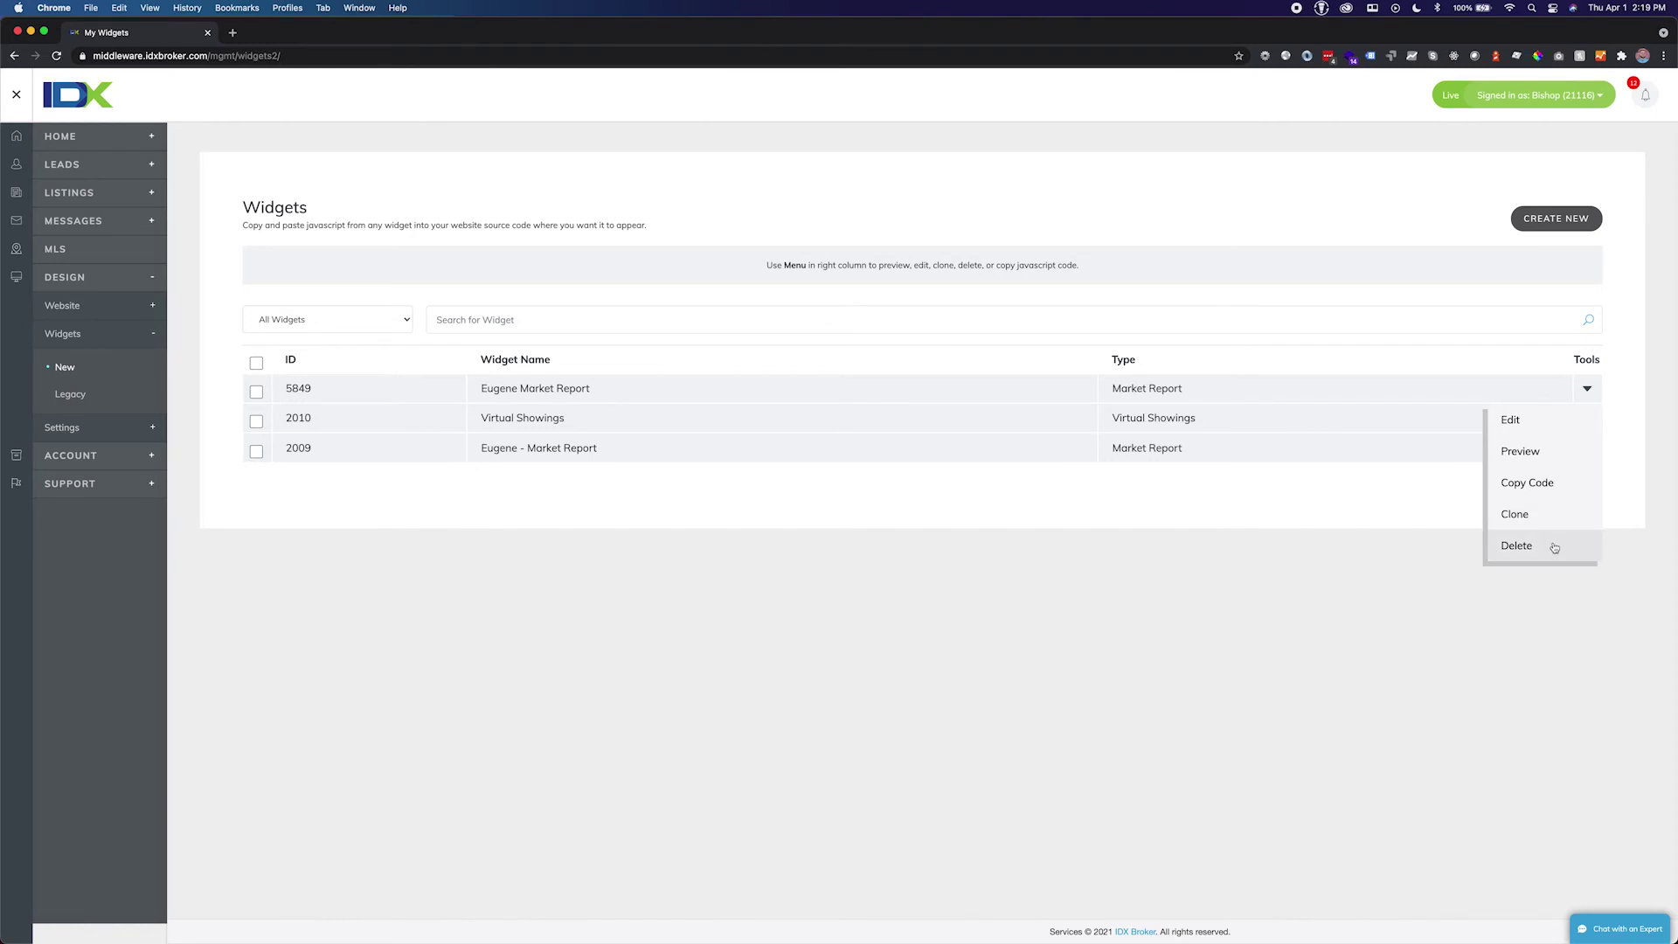
click(1380, 565)
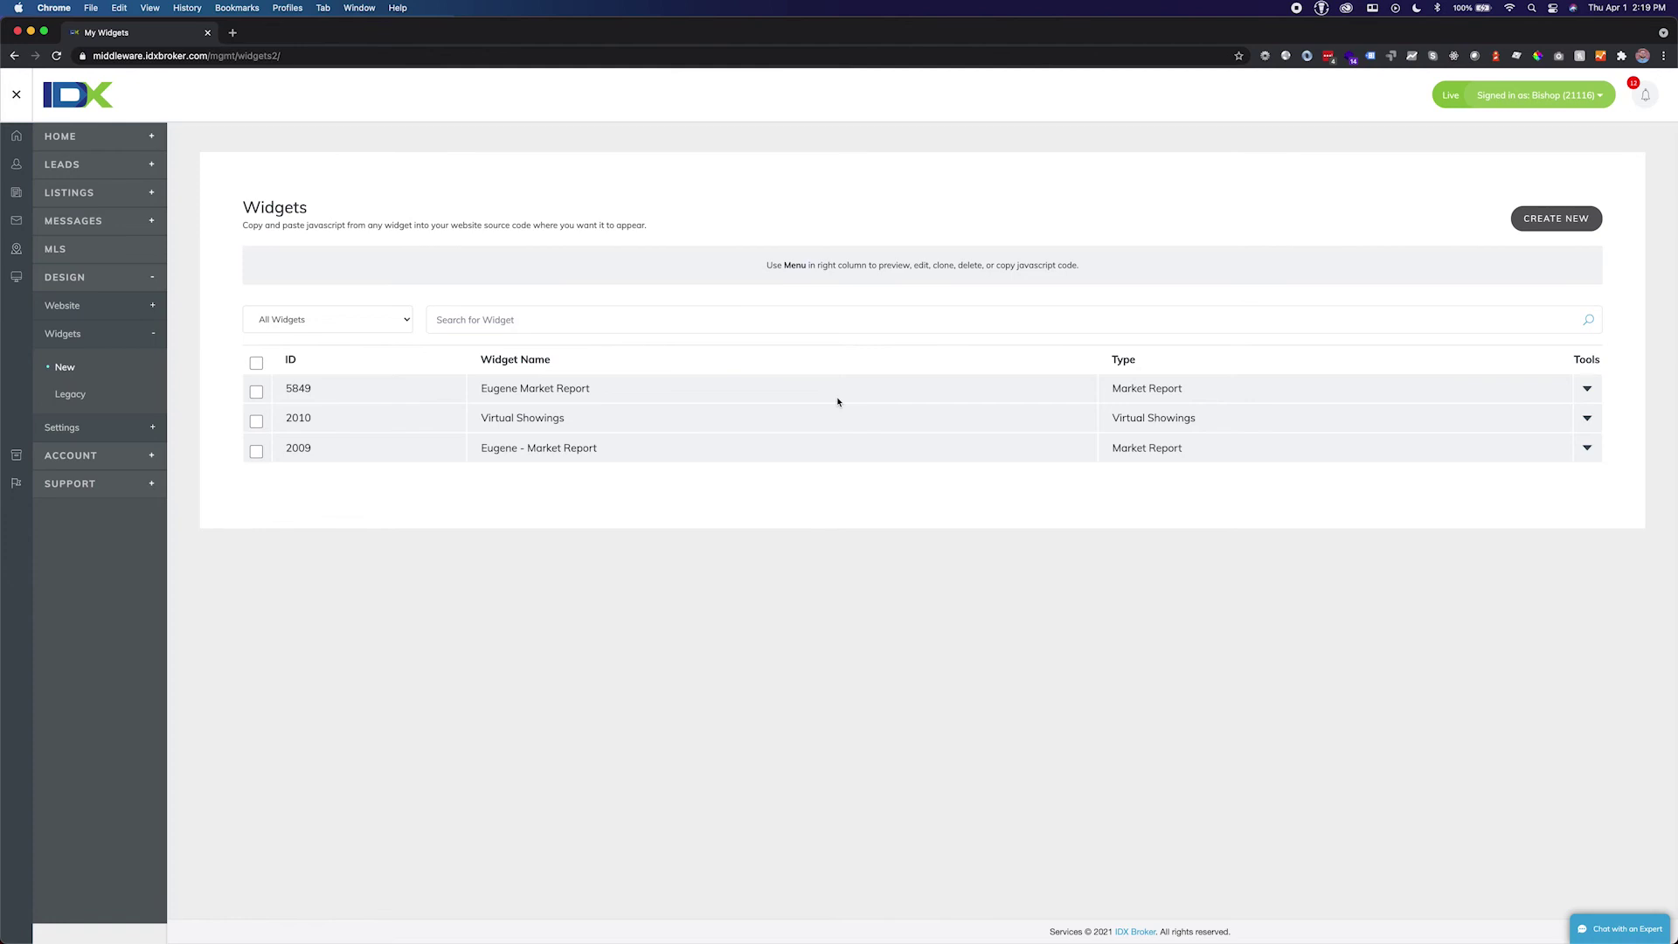
click(1586, 400)
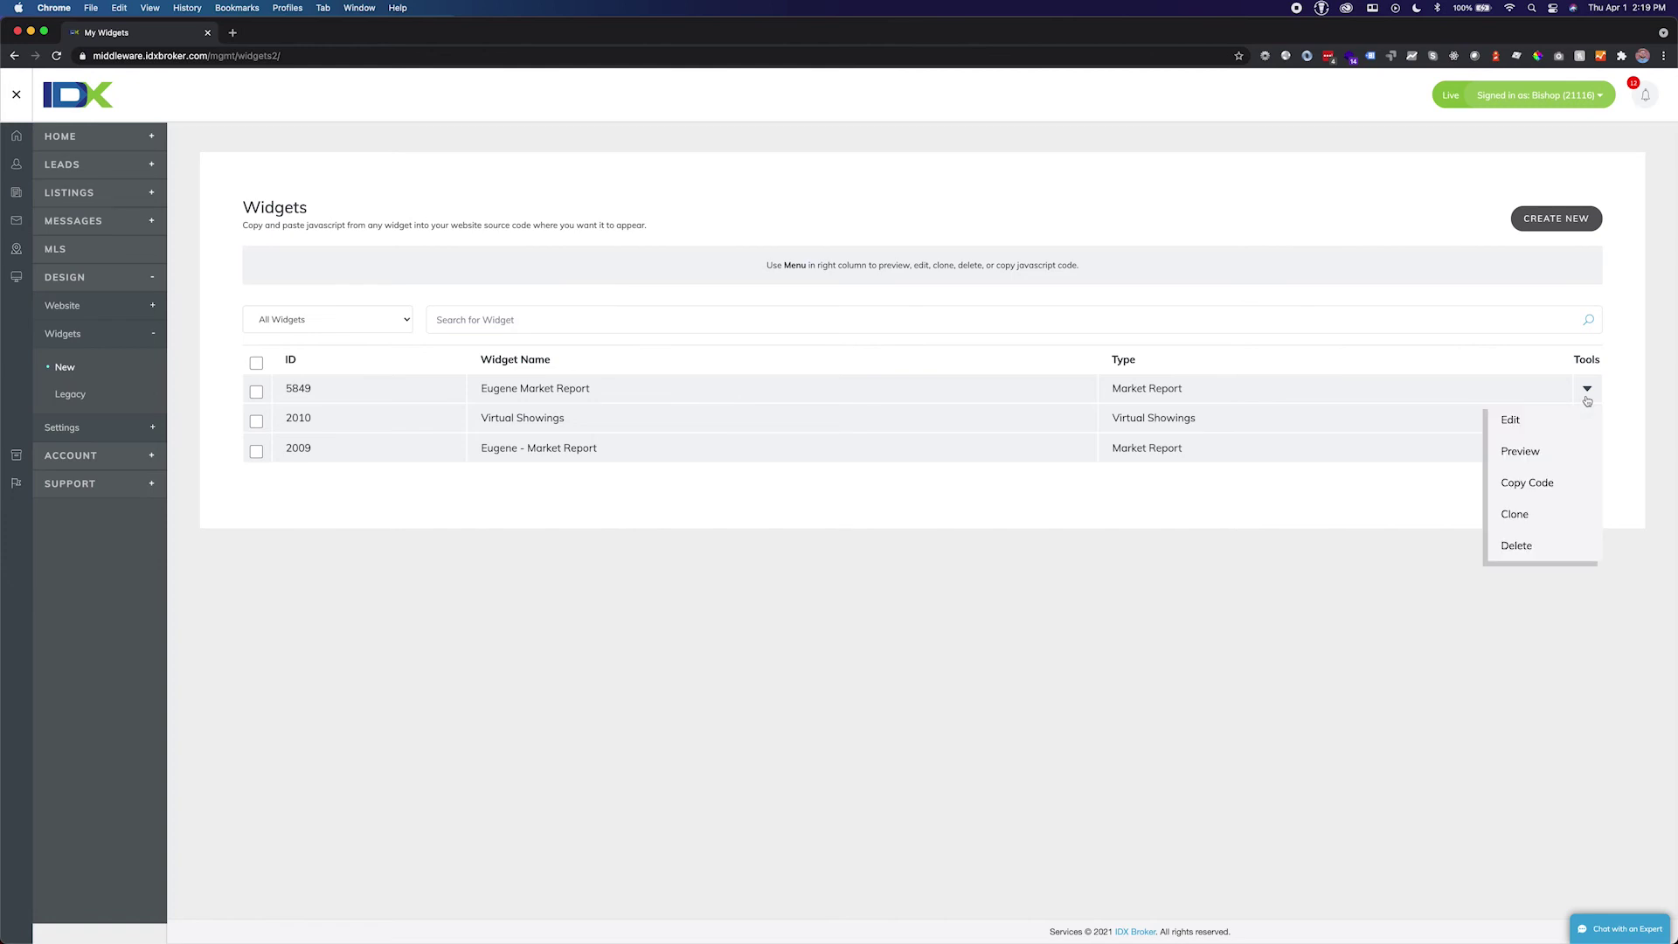
Open the Widget Code dialog for widget 5849 and copy its code
click(1542, 487)
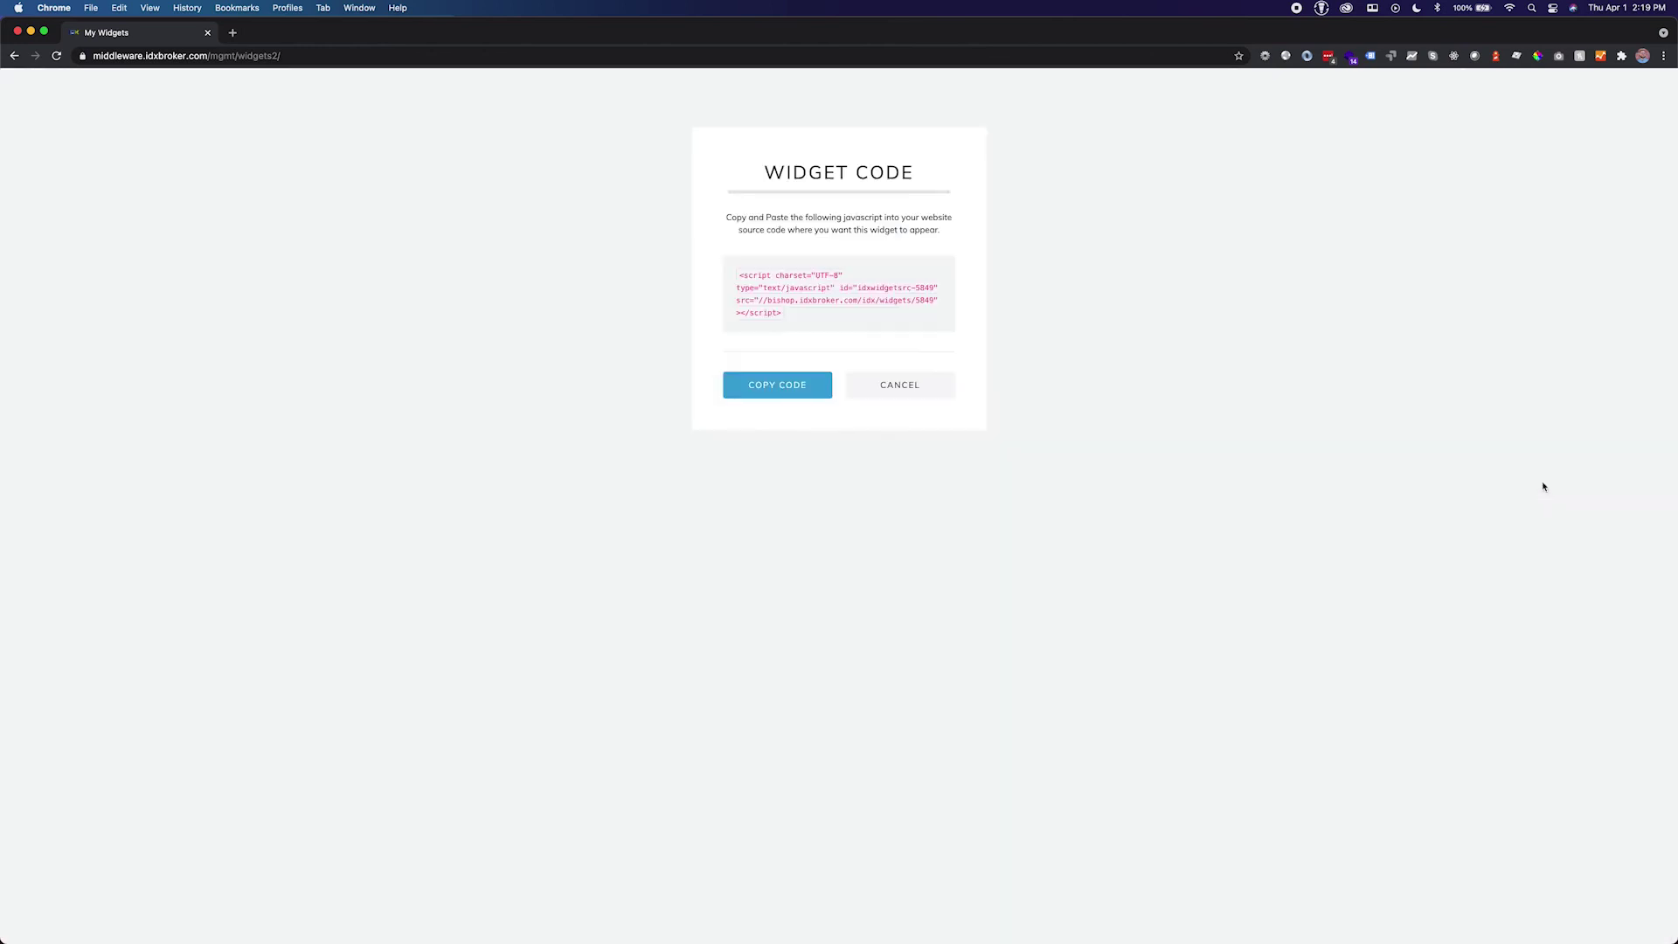
click(773, 389)
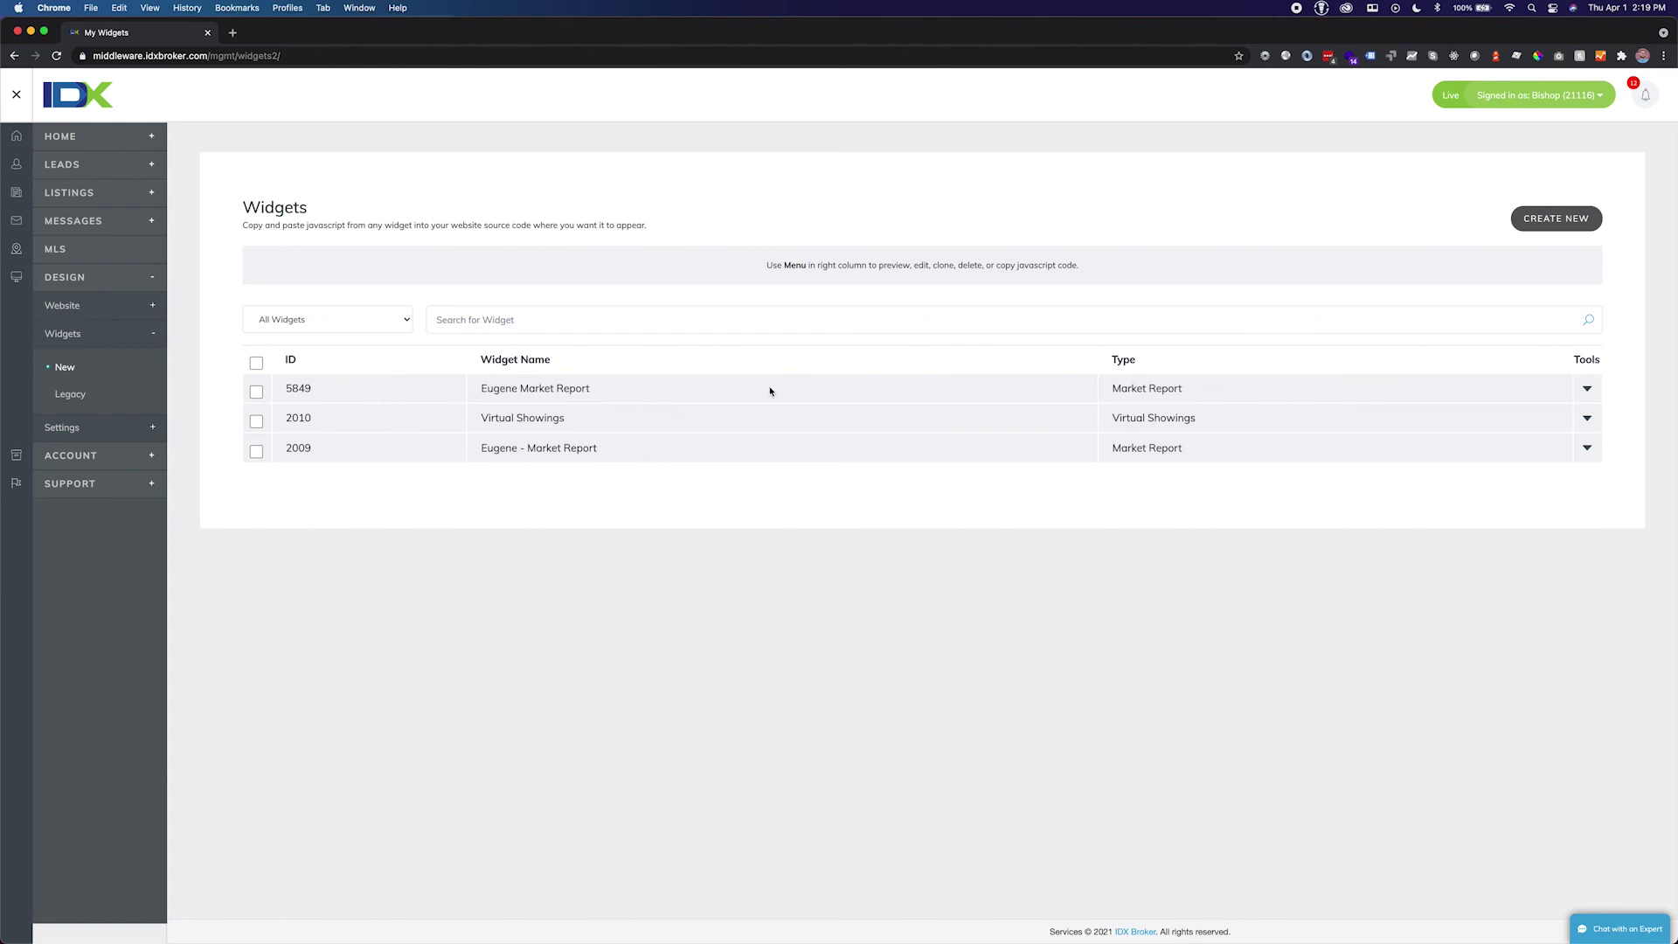
click(1586, 388)
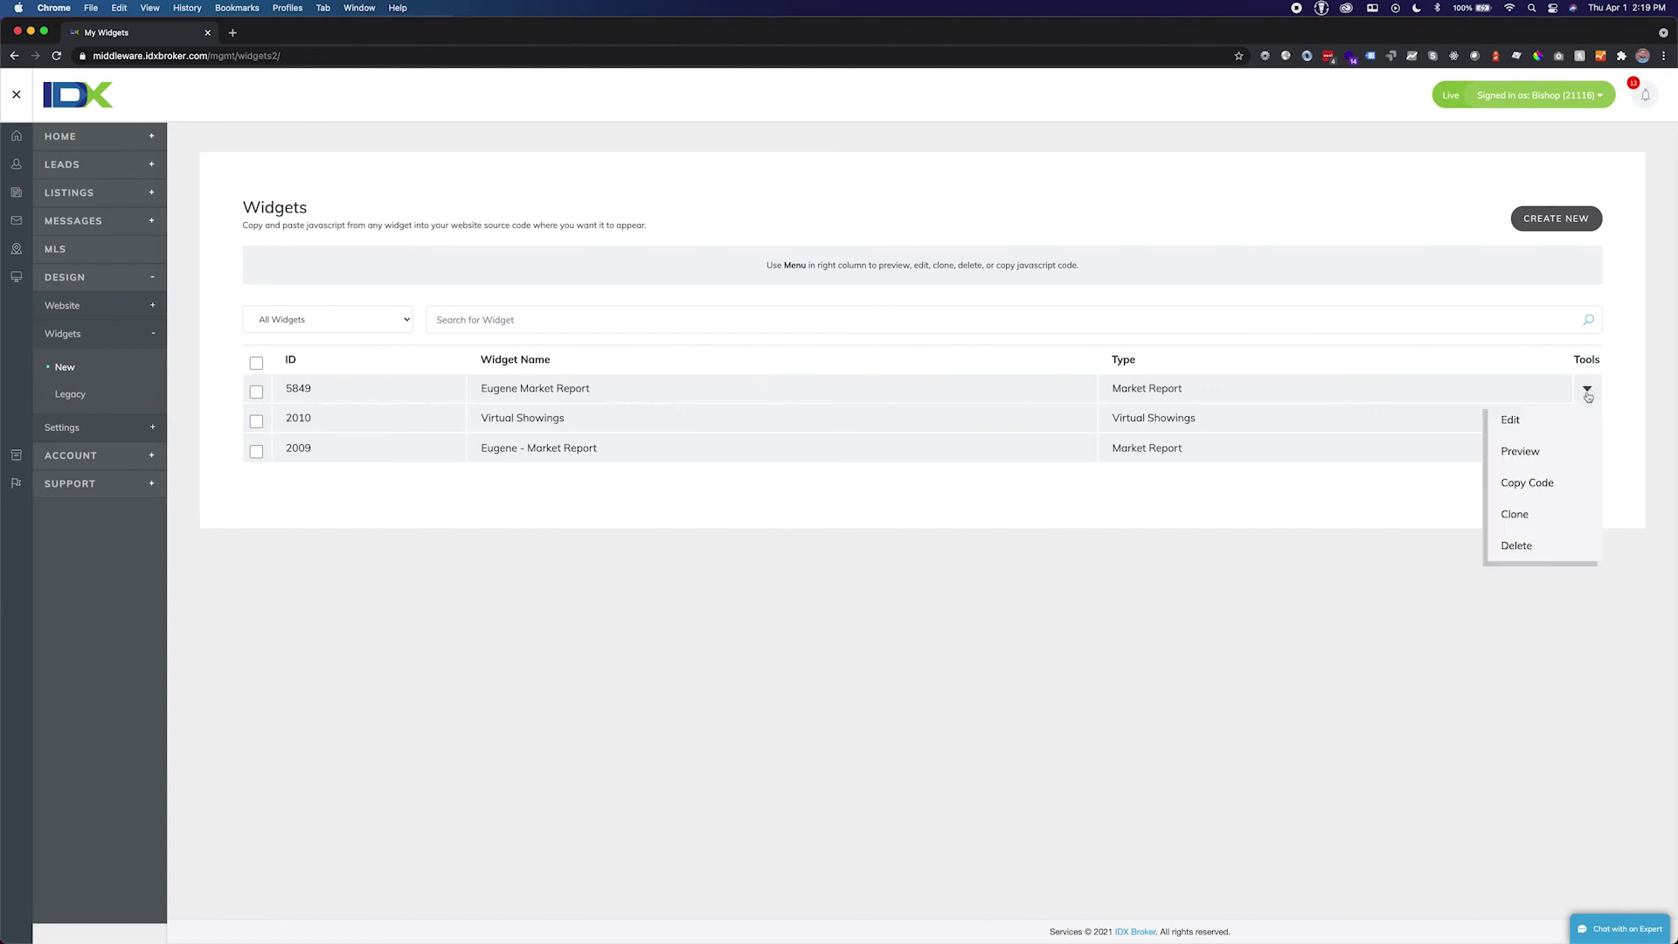
click(1540, 417)
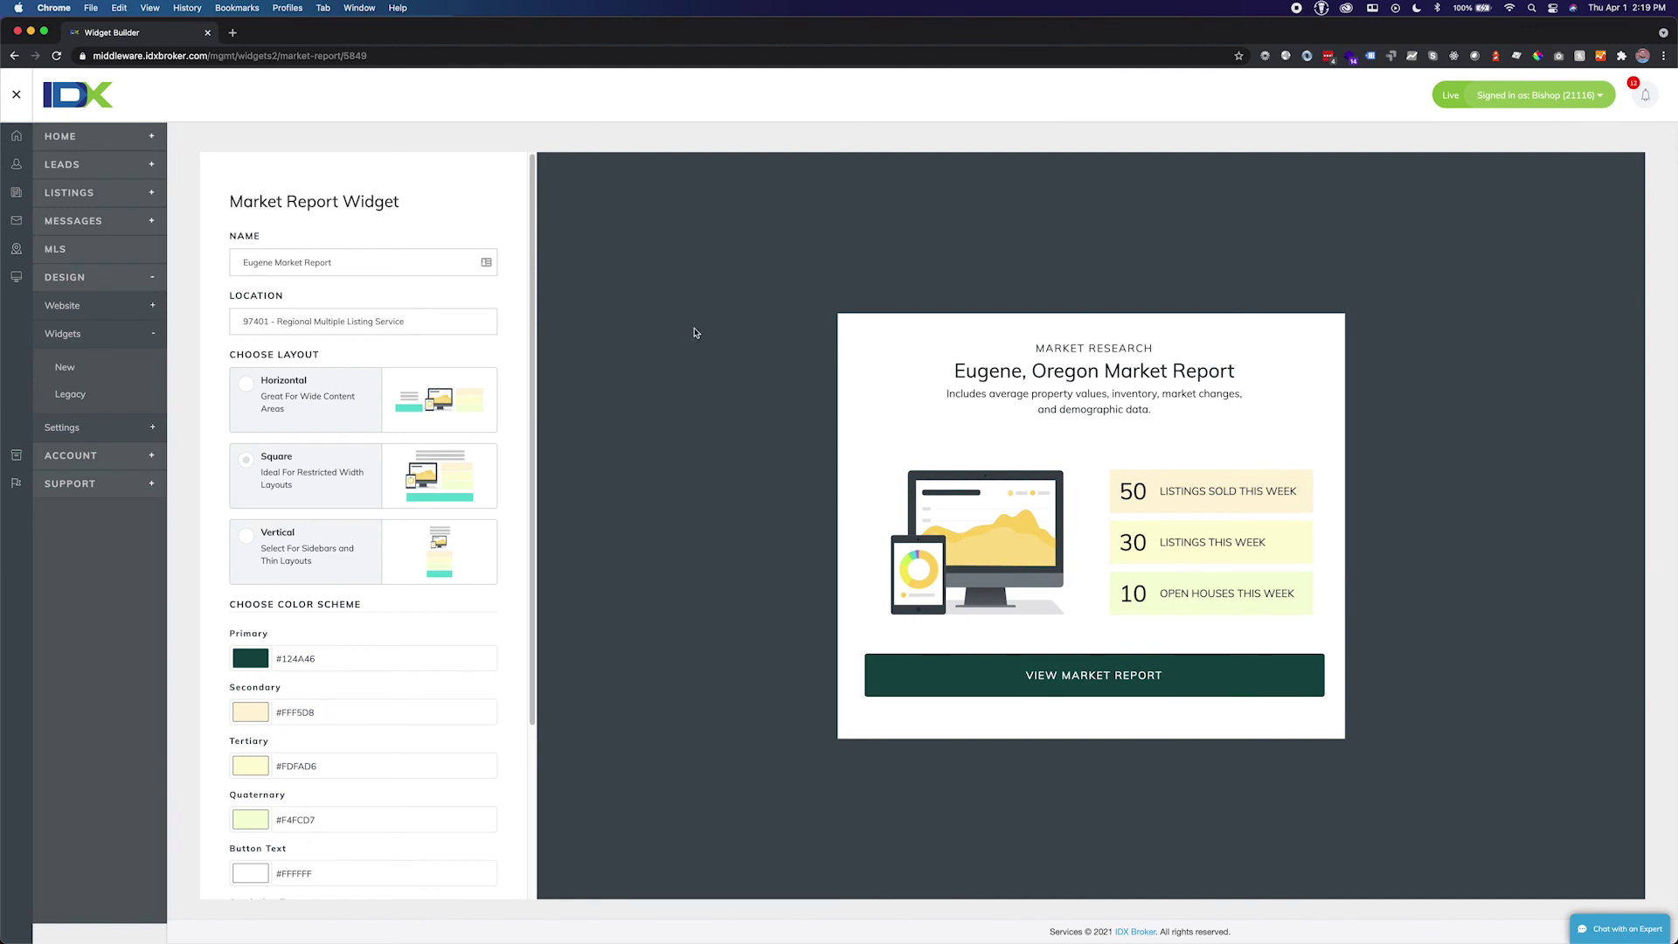
scroll(335, 361, down, 5)
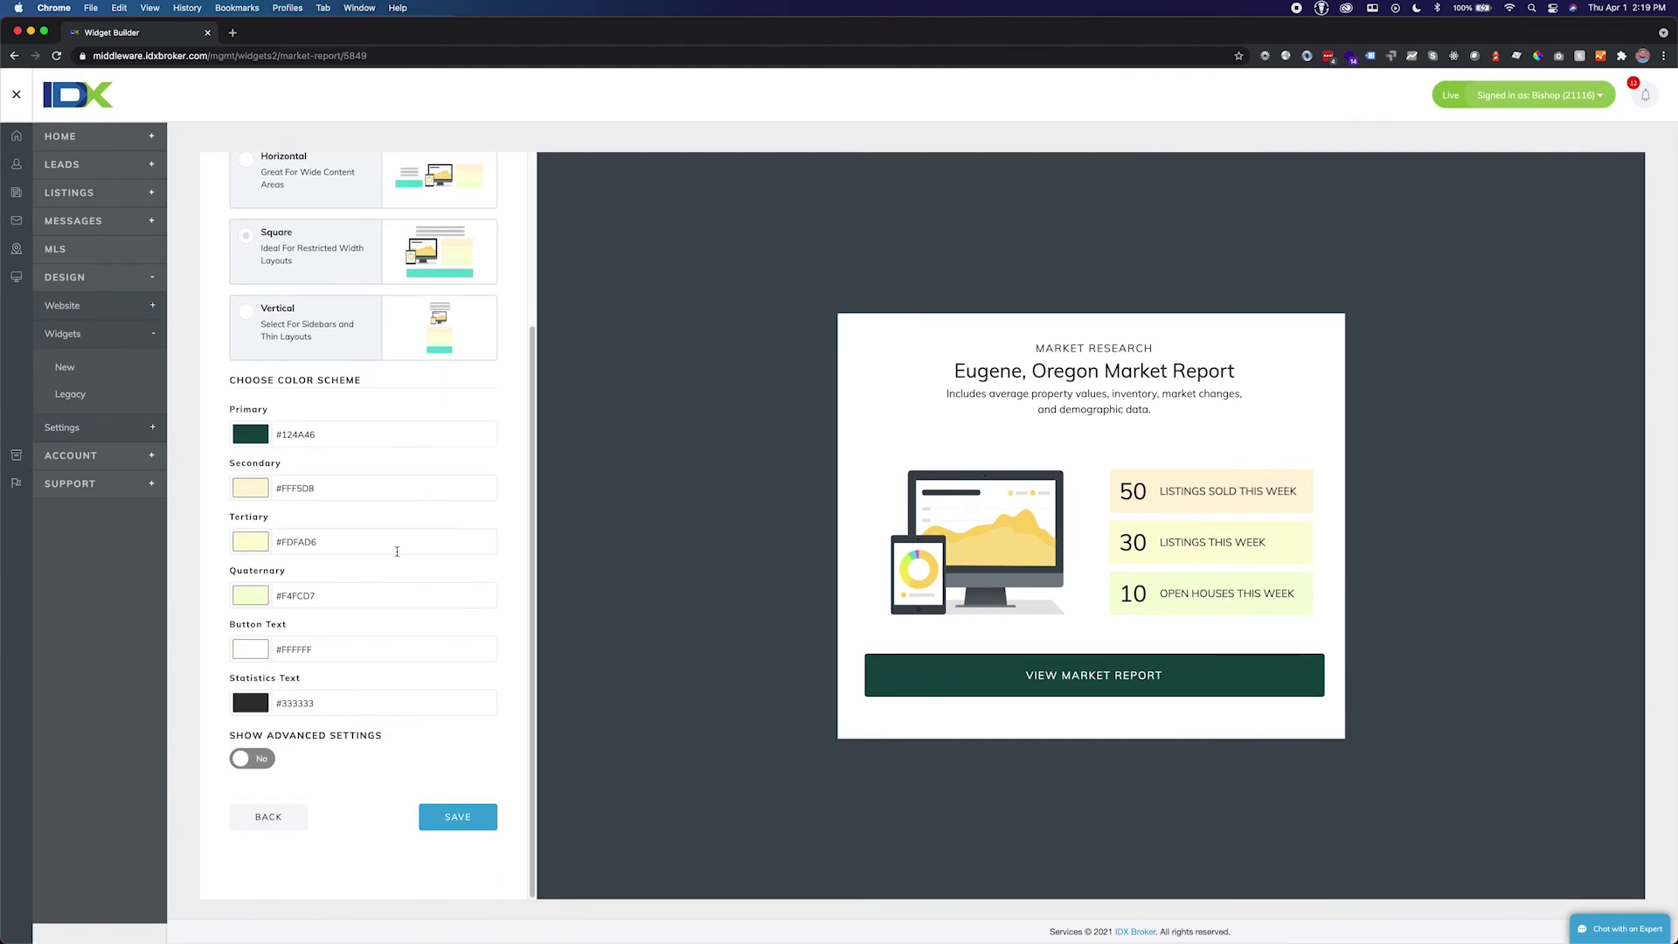
click(447, 823)
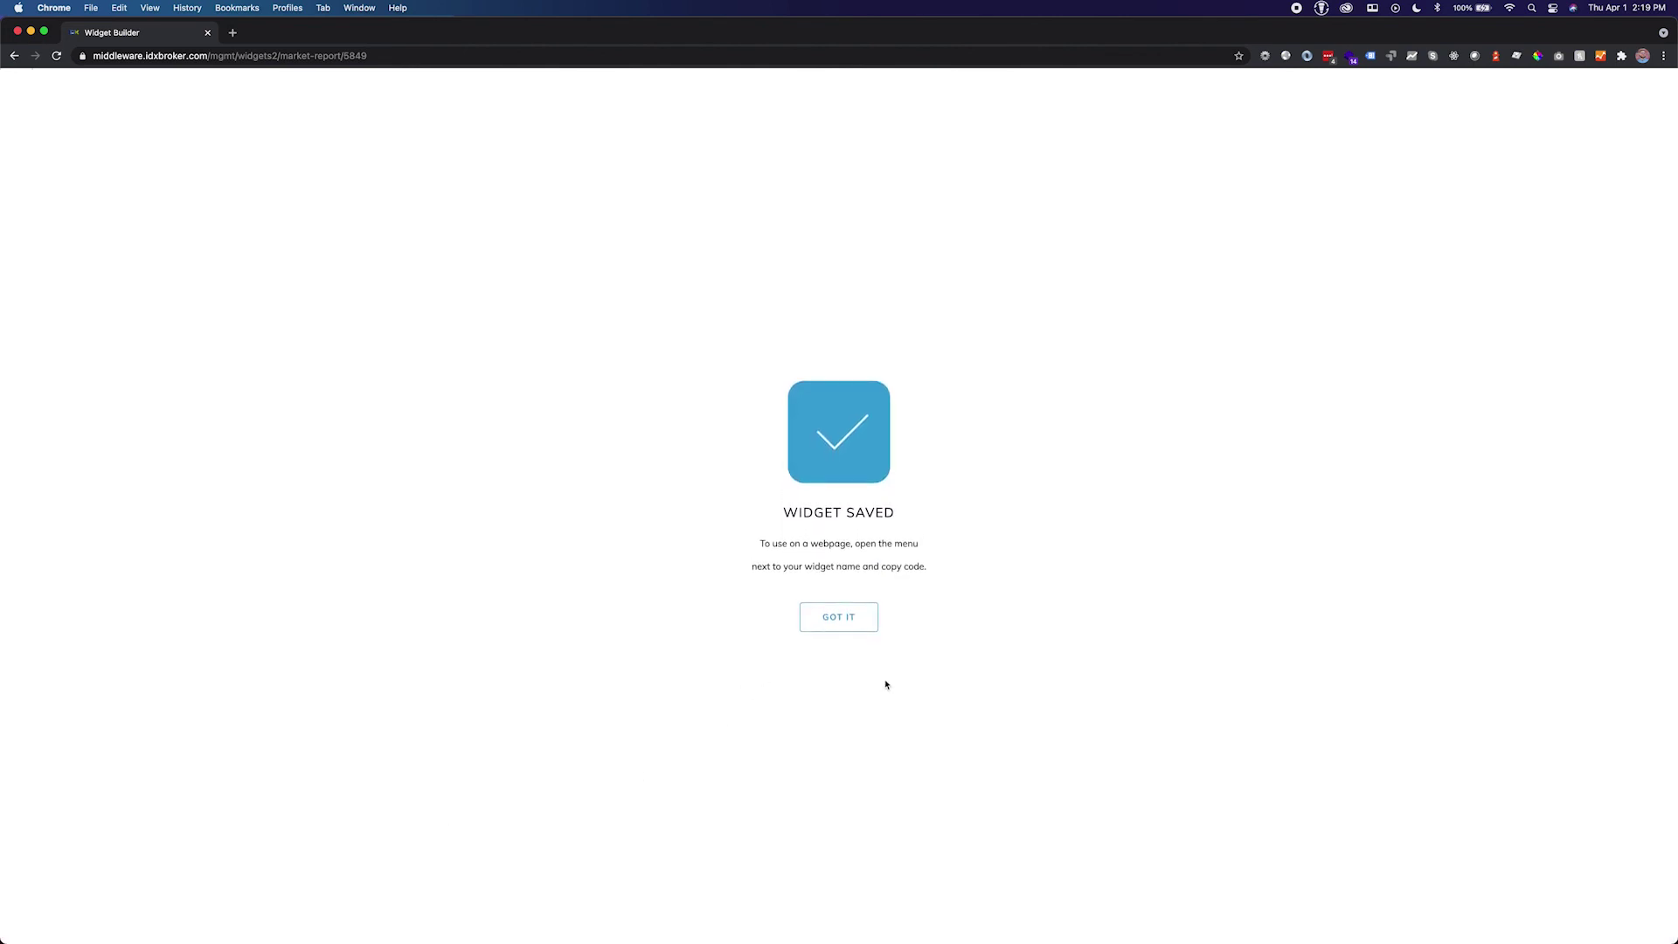
click(849, 625)
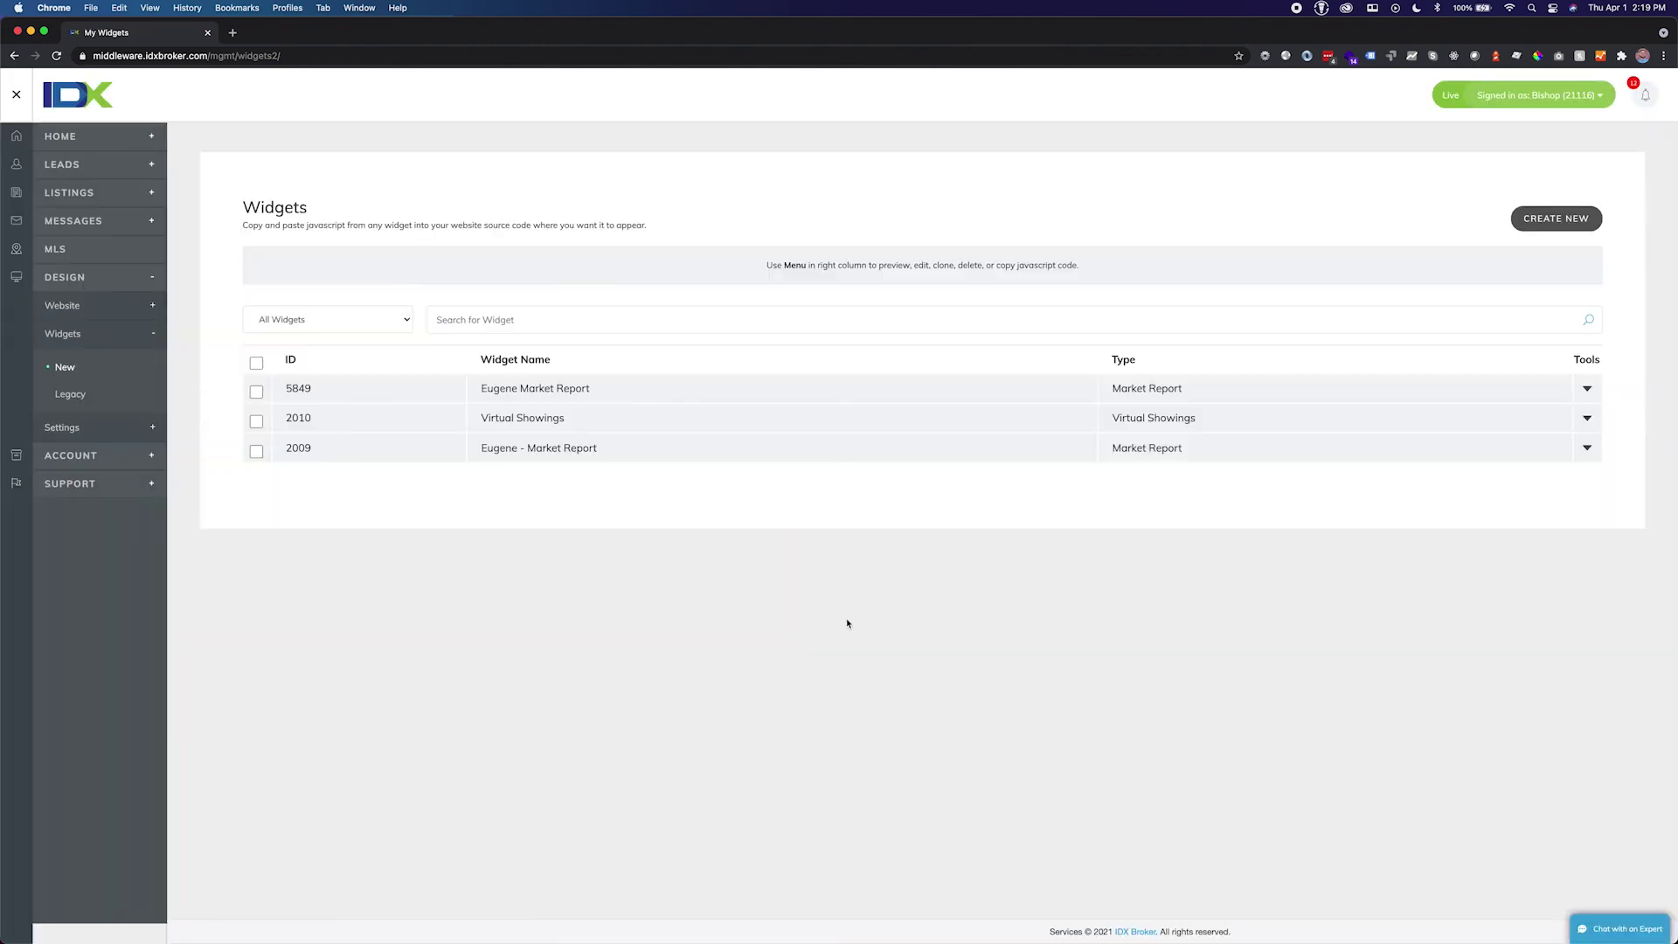